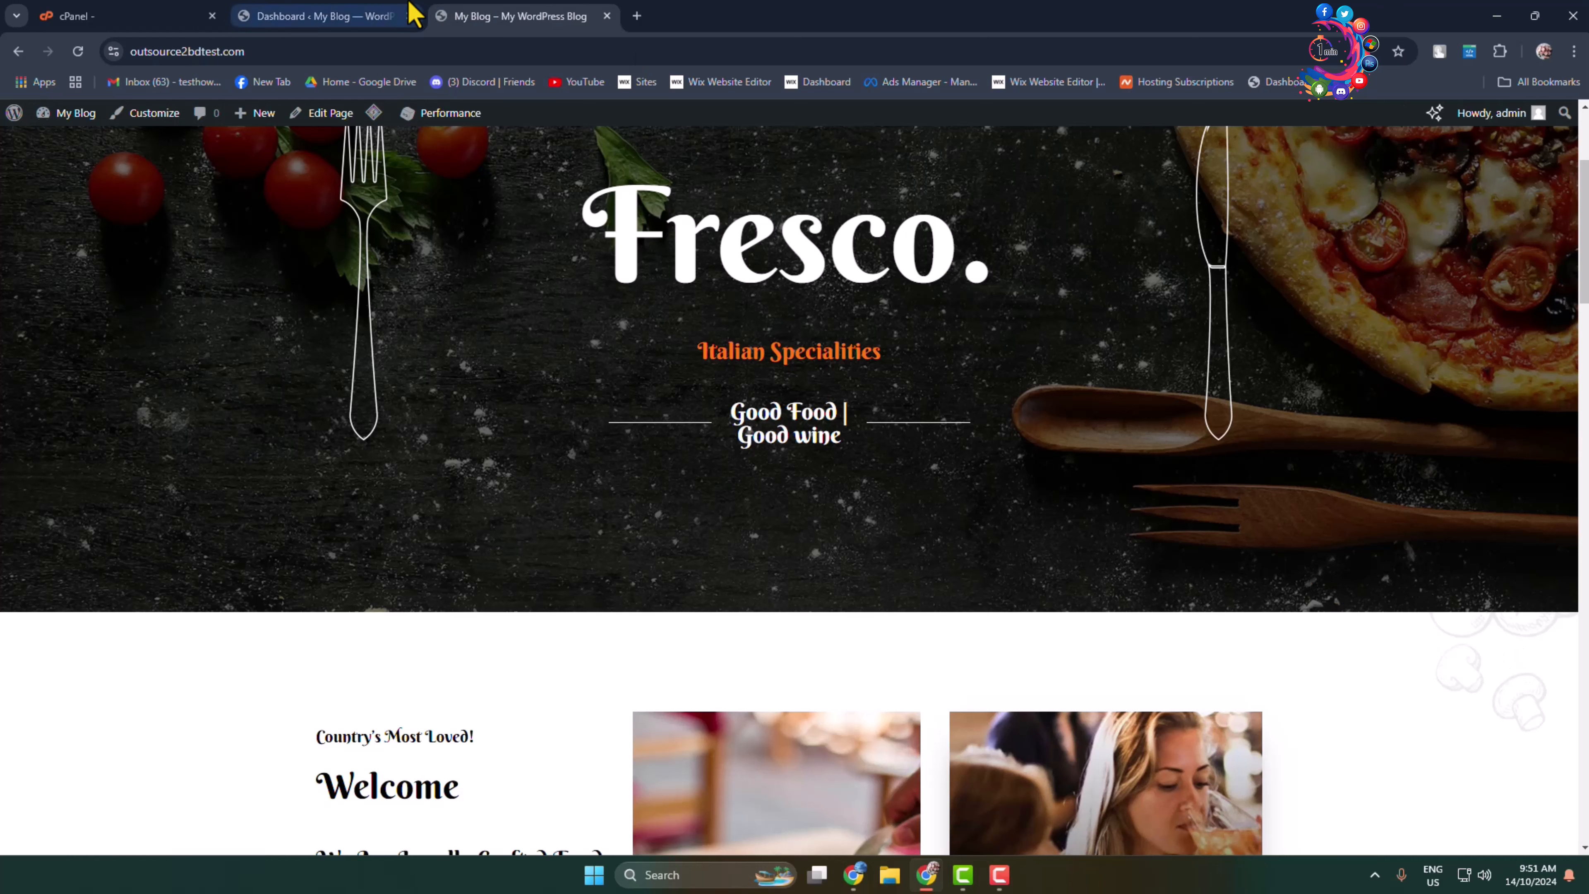
# - Search the WordPress plugin directory for "coming soon" from the site's admin dashboard
pyautogui.click(319, 15)
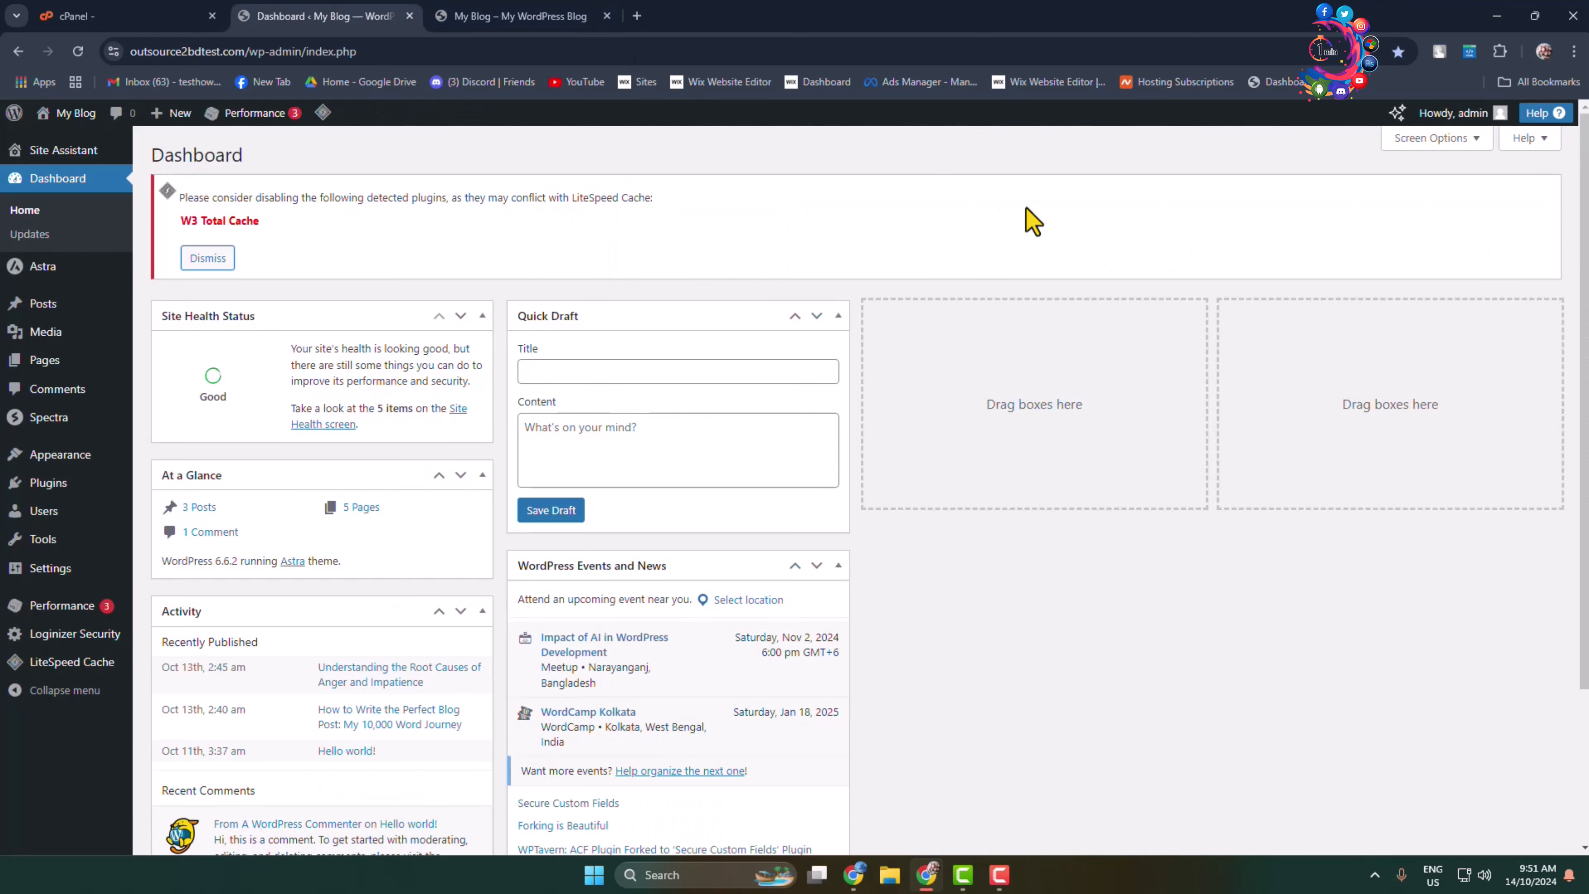
pyautogui.moveTo(42, 489)
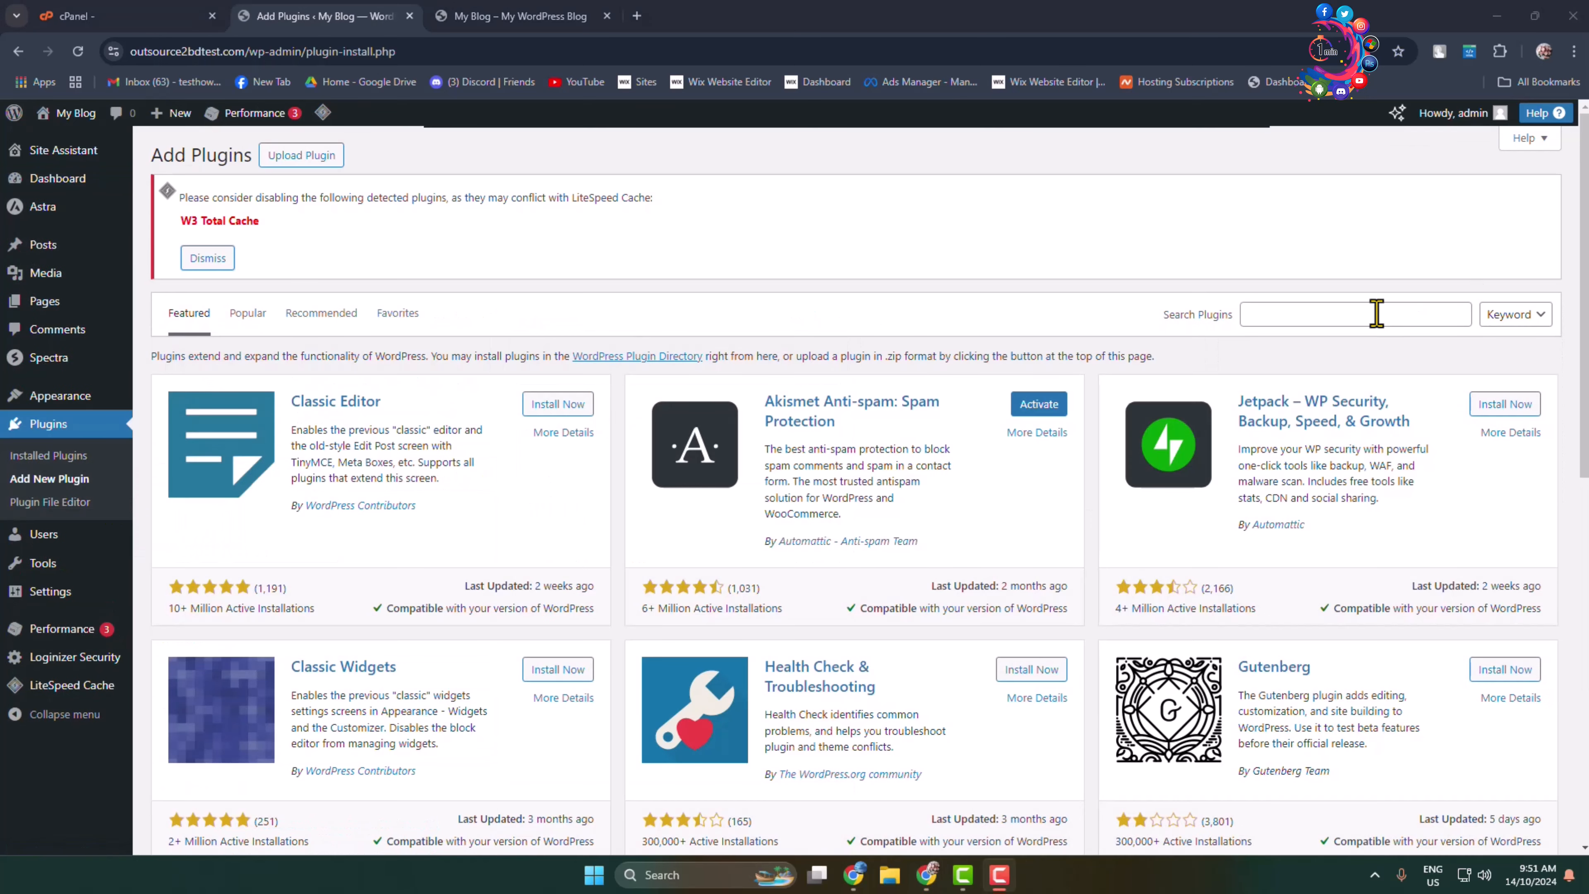
pyautogui.click(1345, 317)
pyautogui.write('coming soon')
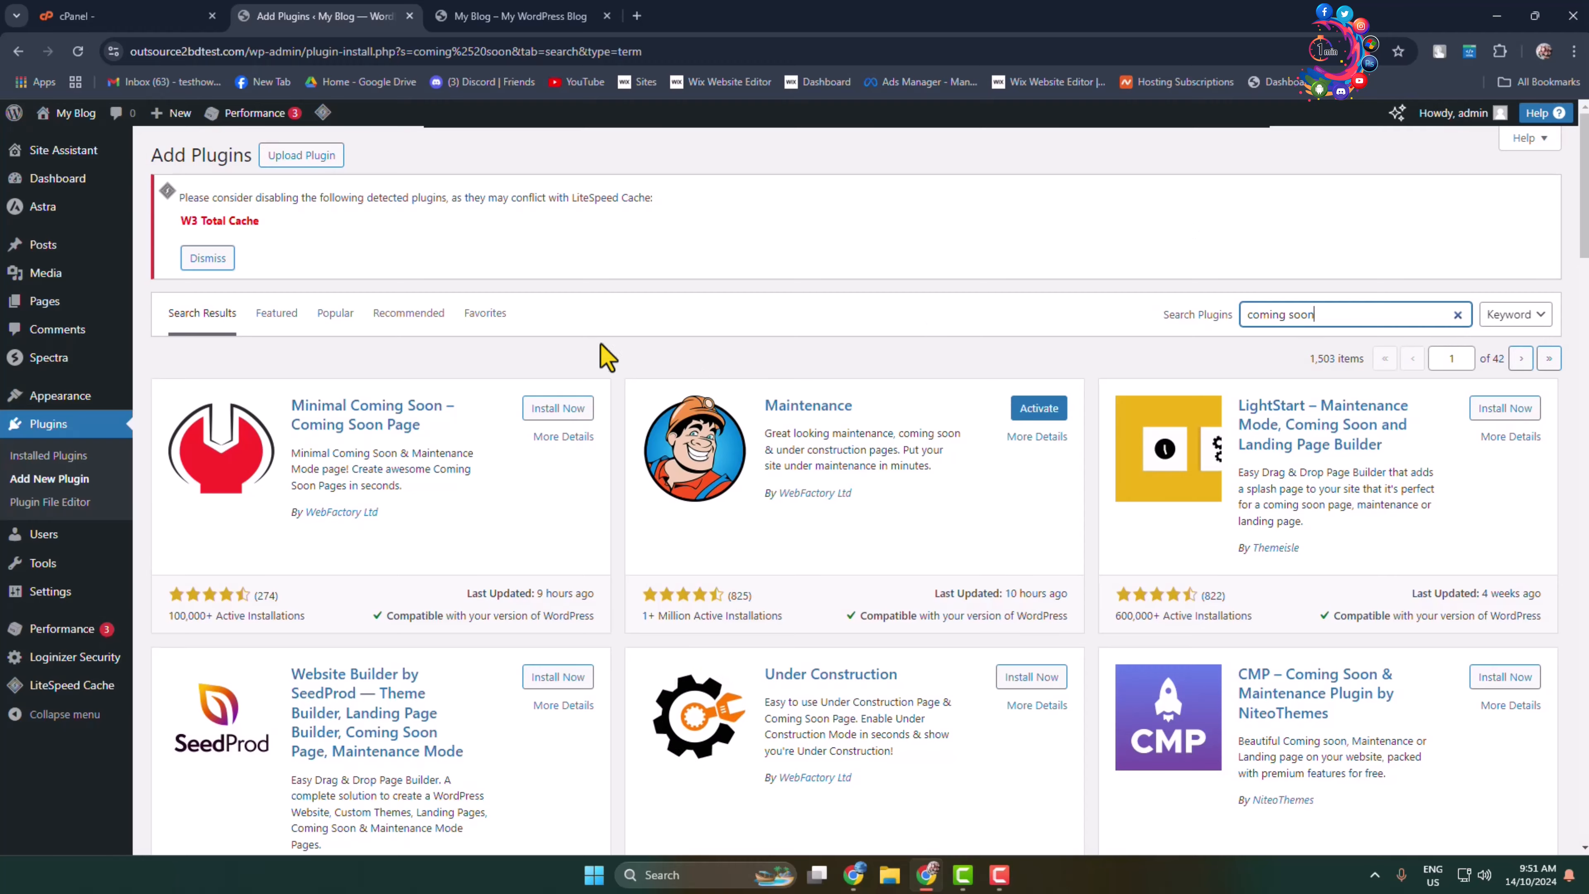
# - Install and activate the Website Builder by SeedProd plugin, and exit its setup wizard
pyautogui.scroll(-4, 603, 355)
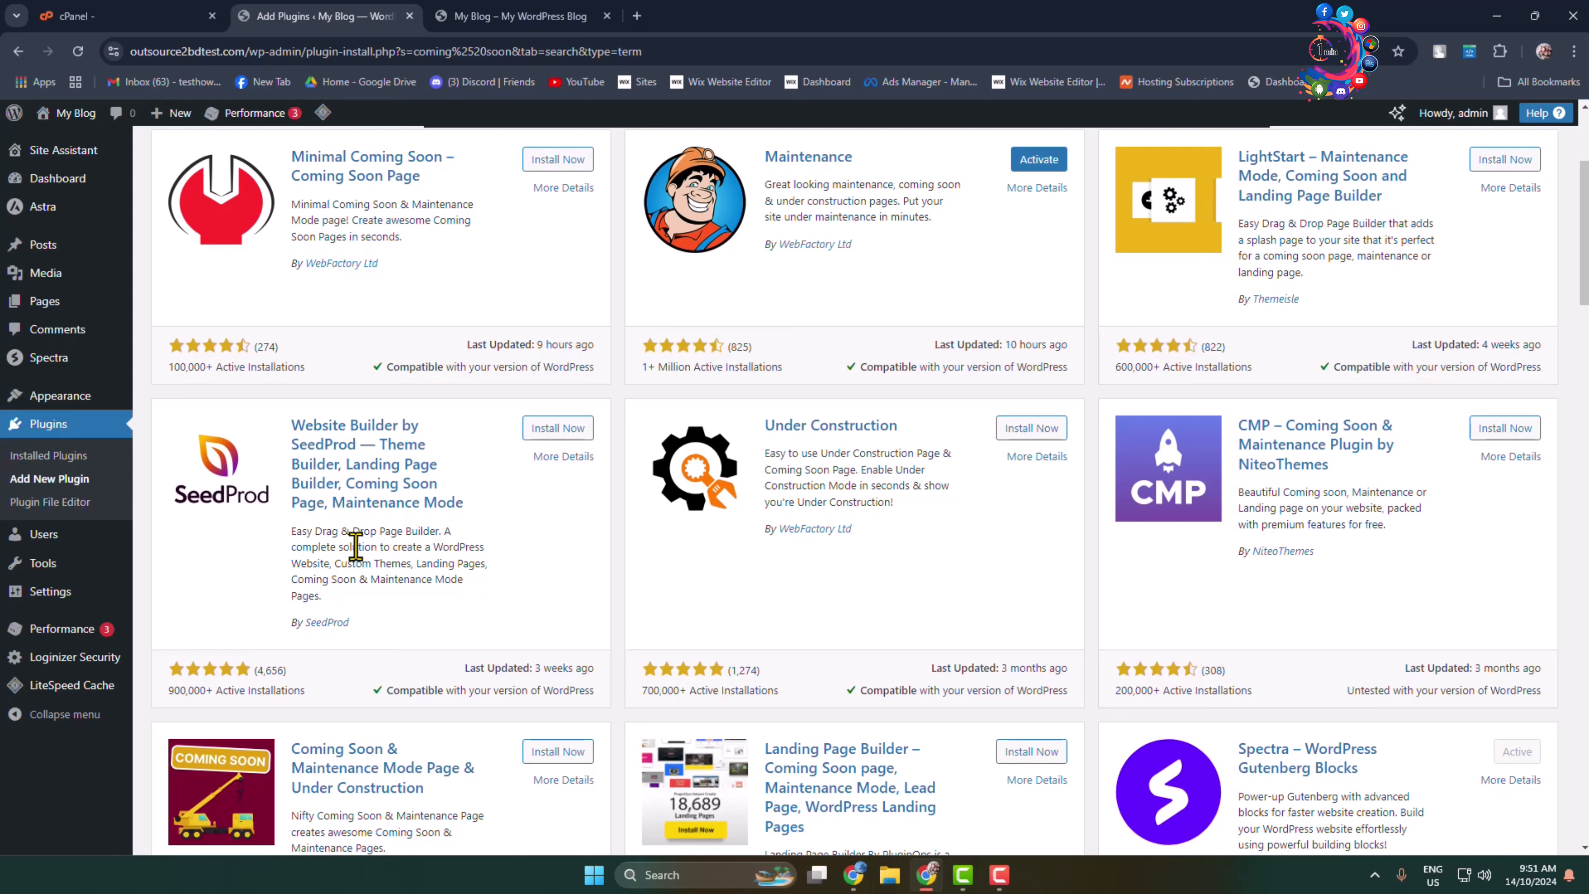
pyautogui.click(558, 429)
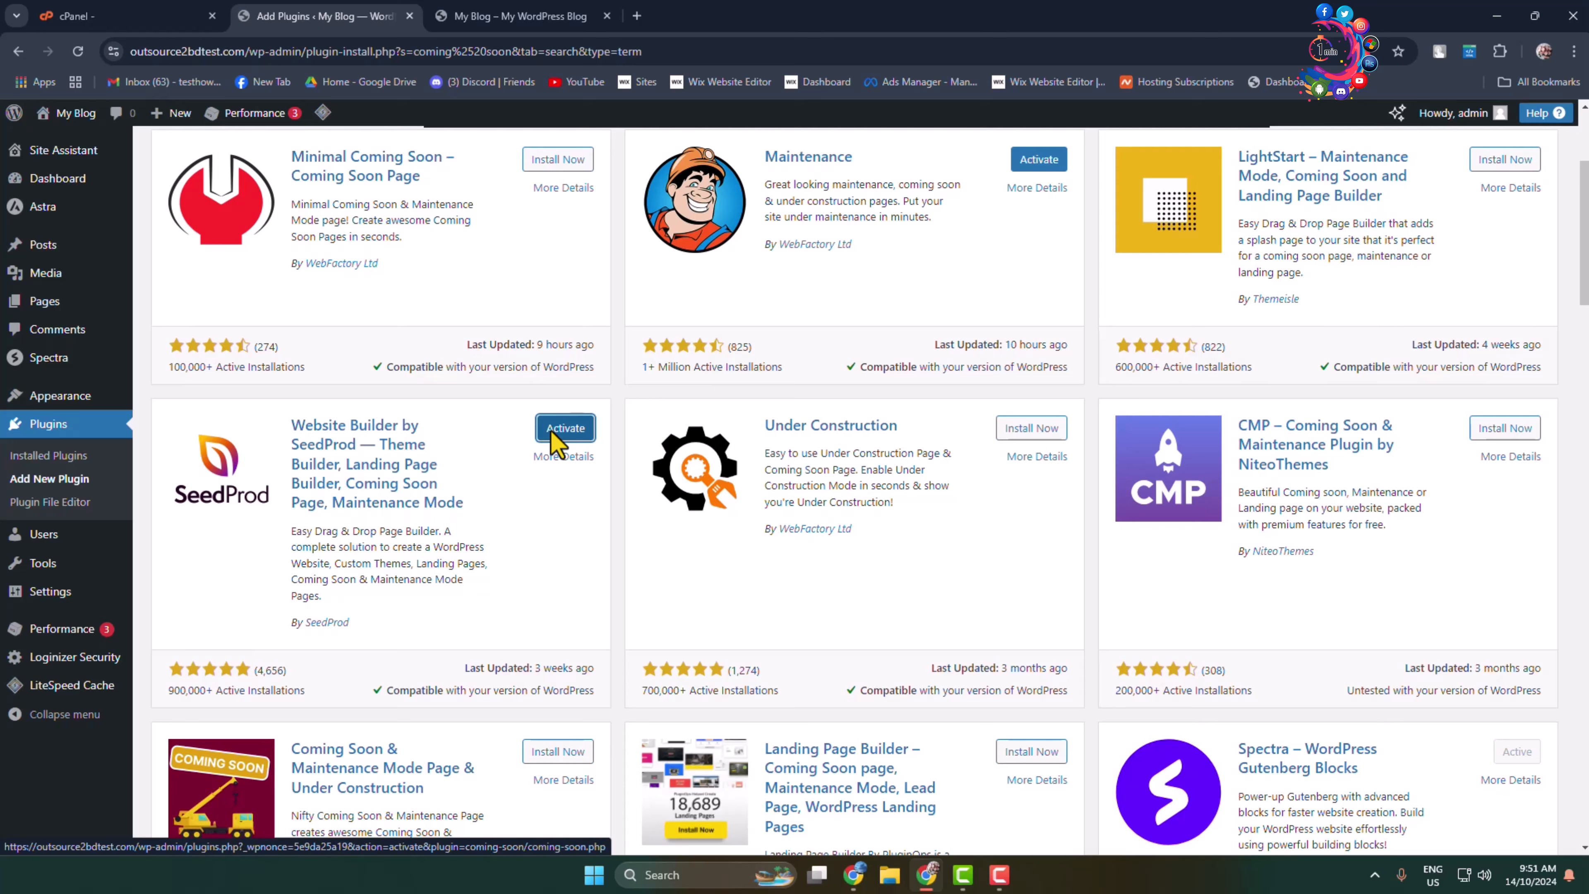
pyautogui.click(551, 431)
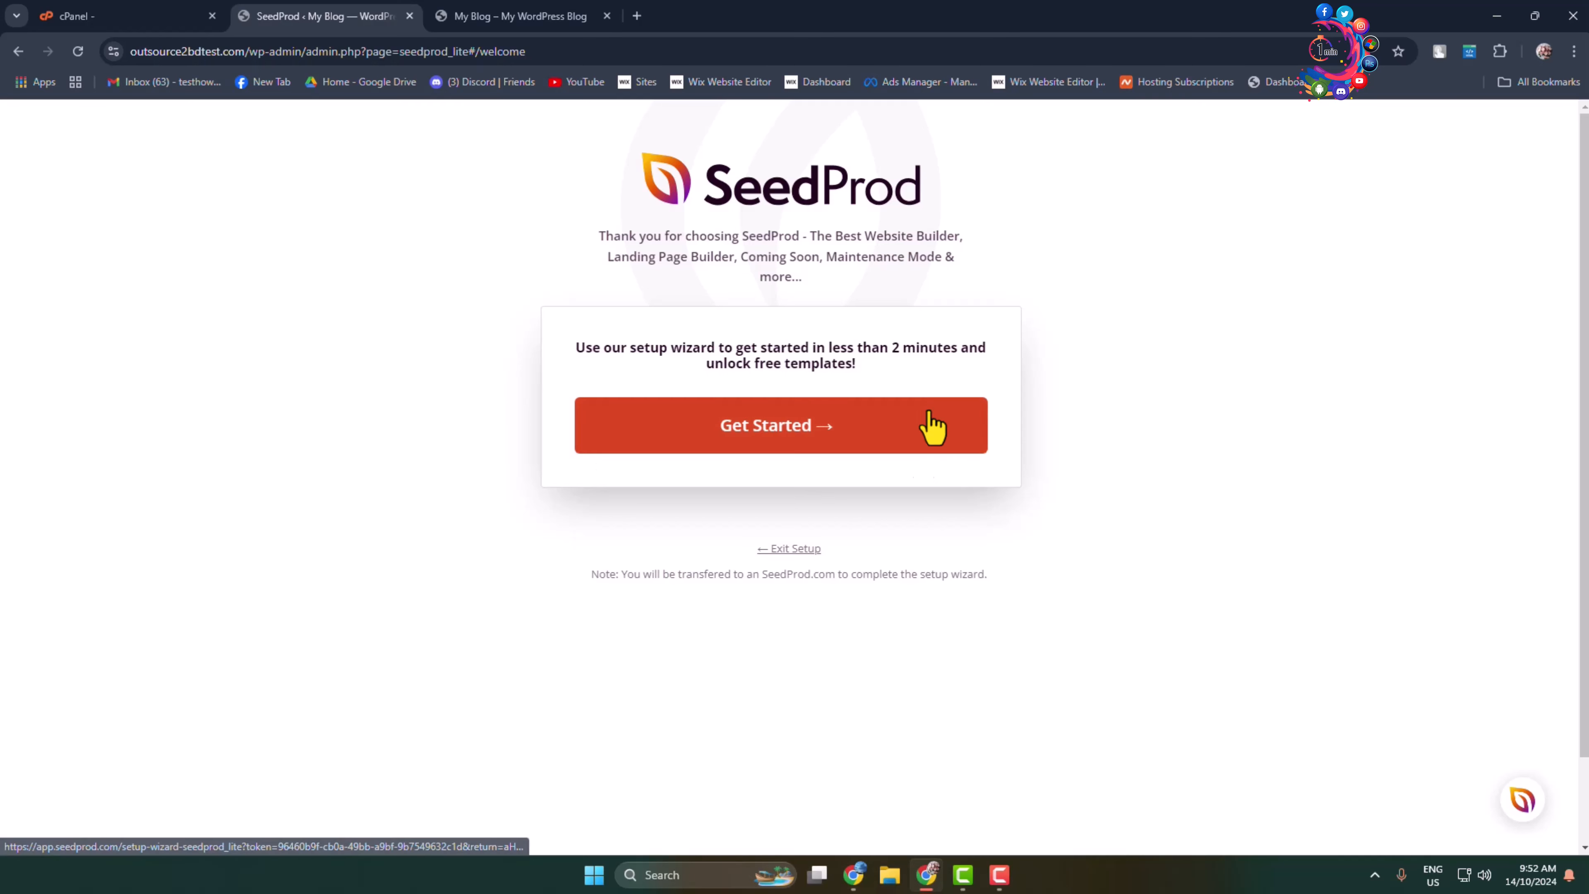
pyautogui.click(806, 551)
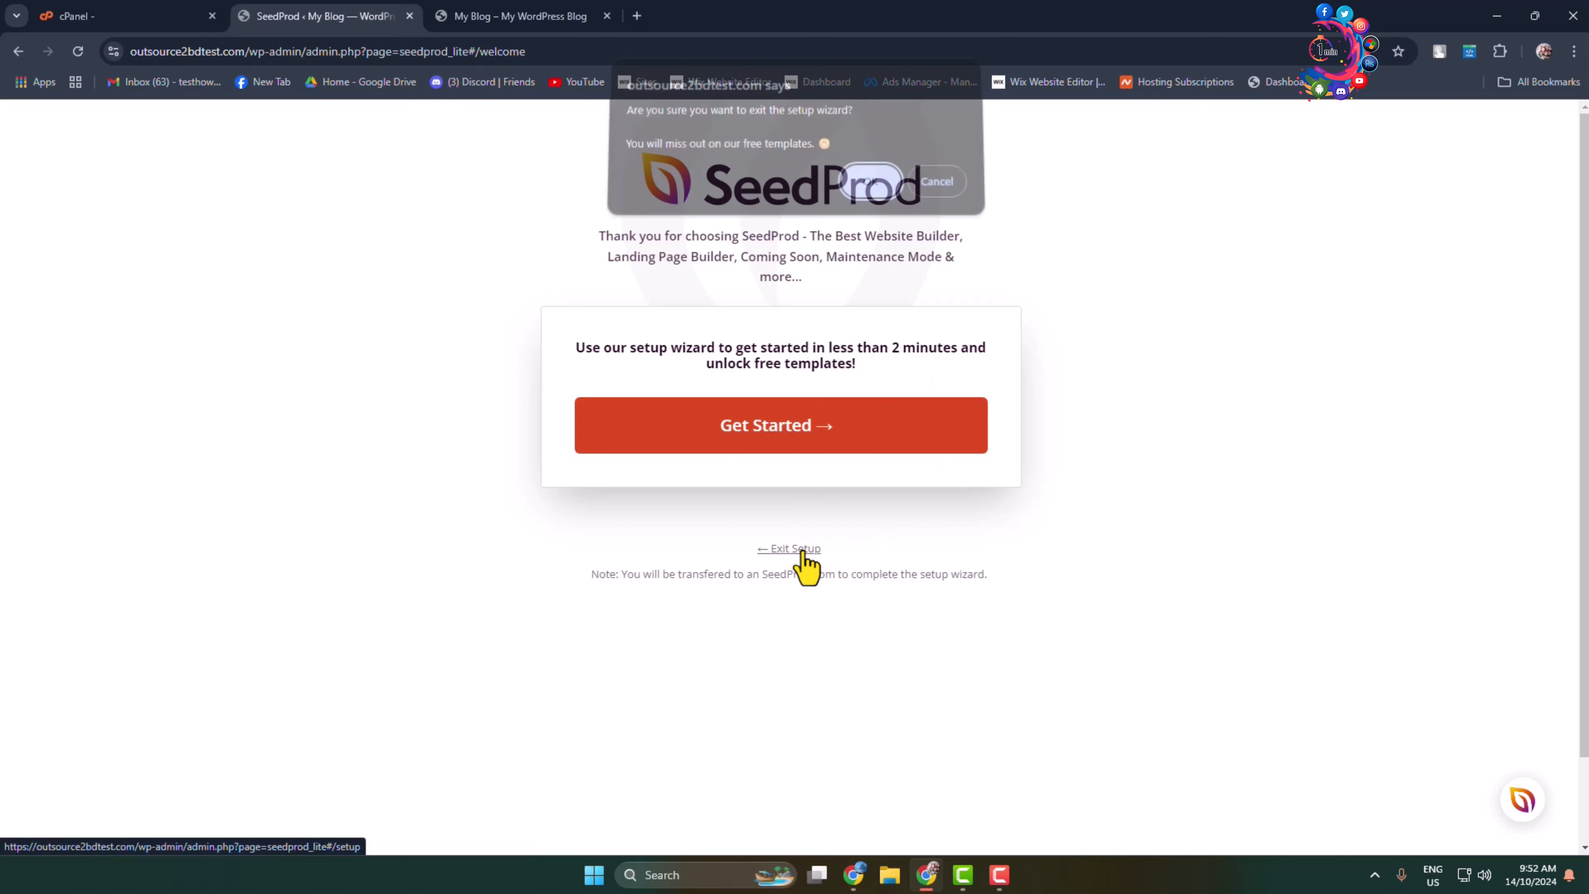
pyautogui.click(871, 190)
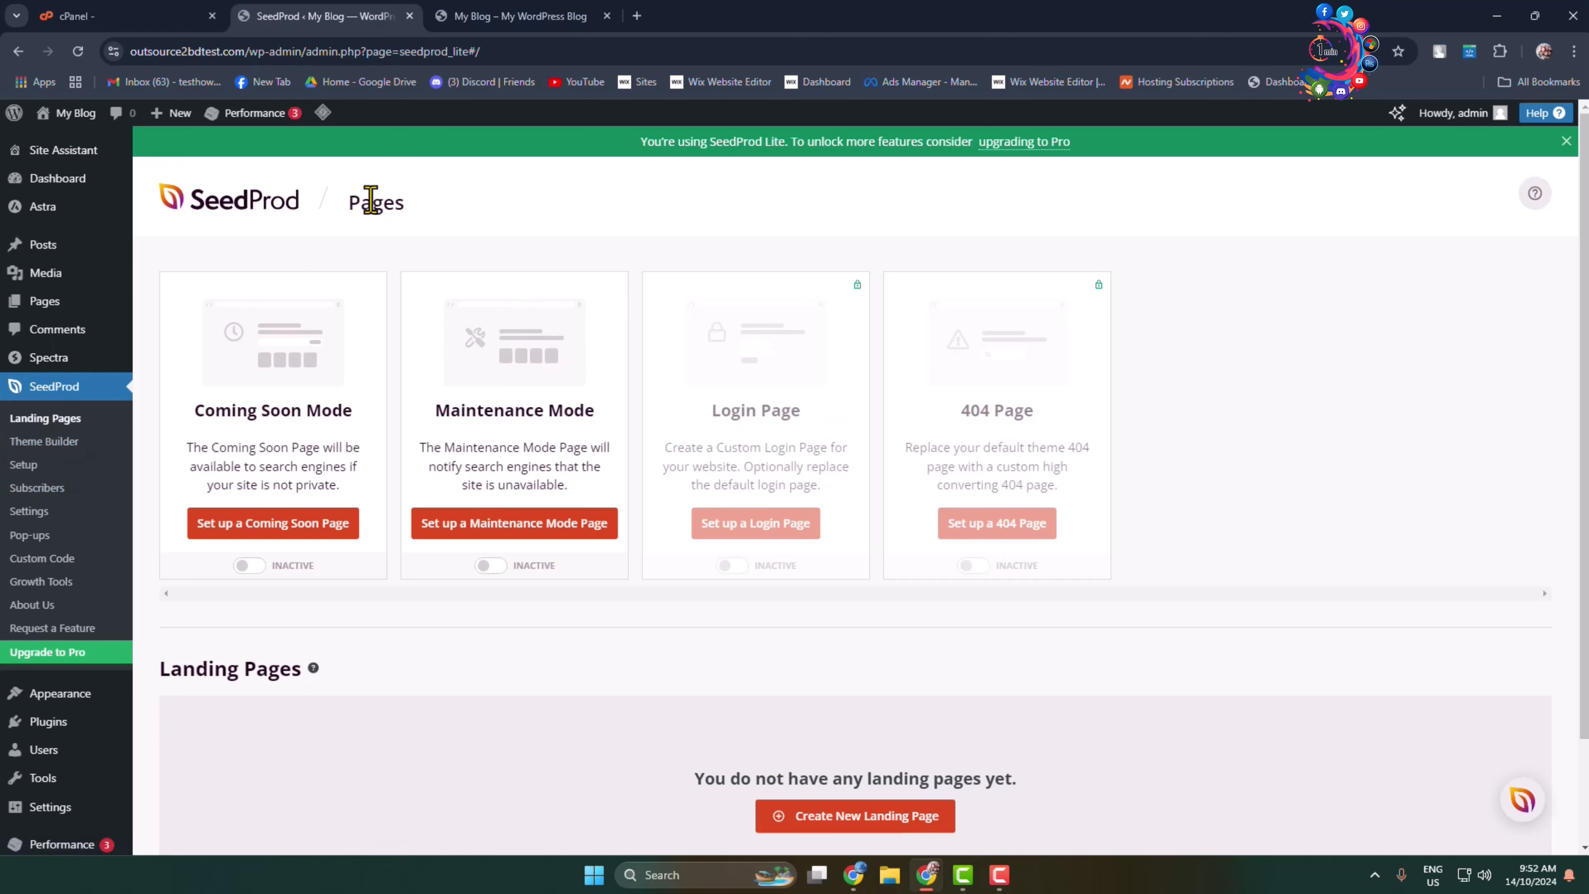
# - Set up a Coming Soon page in SeedProd using the Rocket Coming Soon Page template
pyautogui.scroll(-1, 1007, 301)
pyautogui.scroll(1, 851, 472)
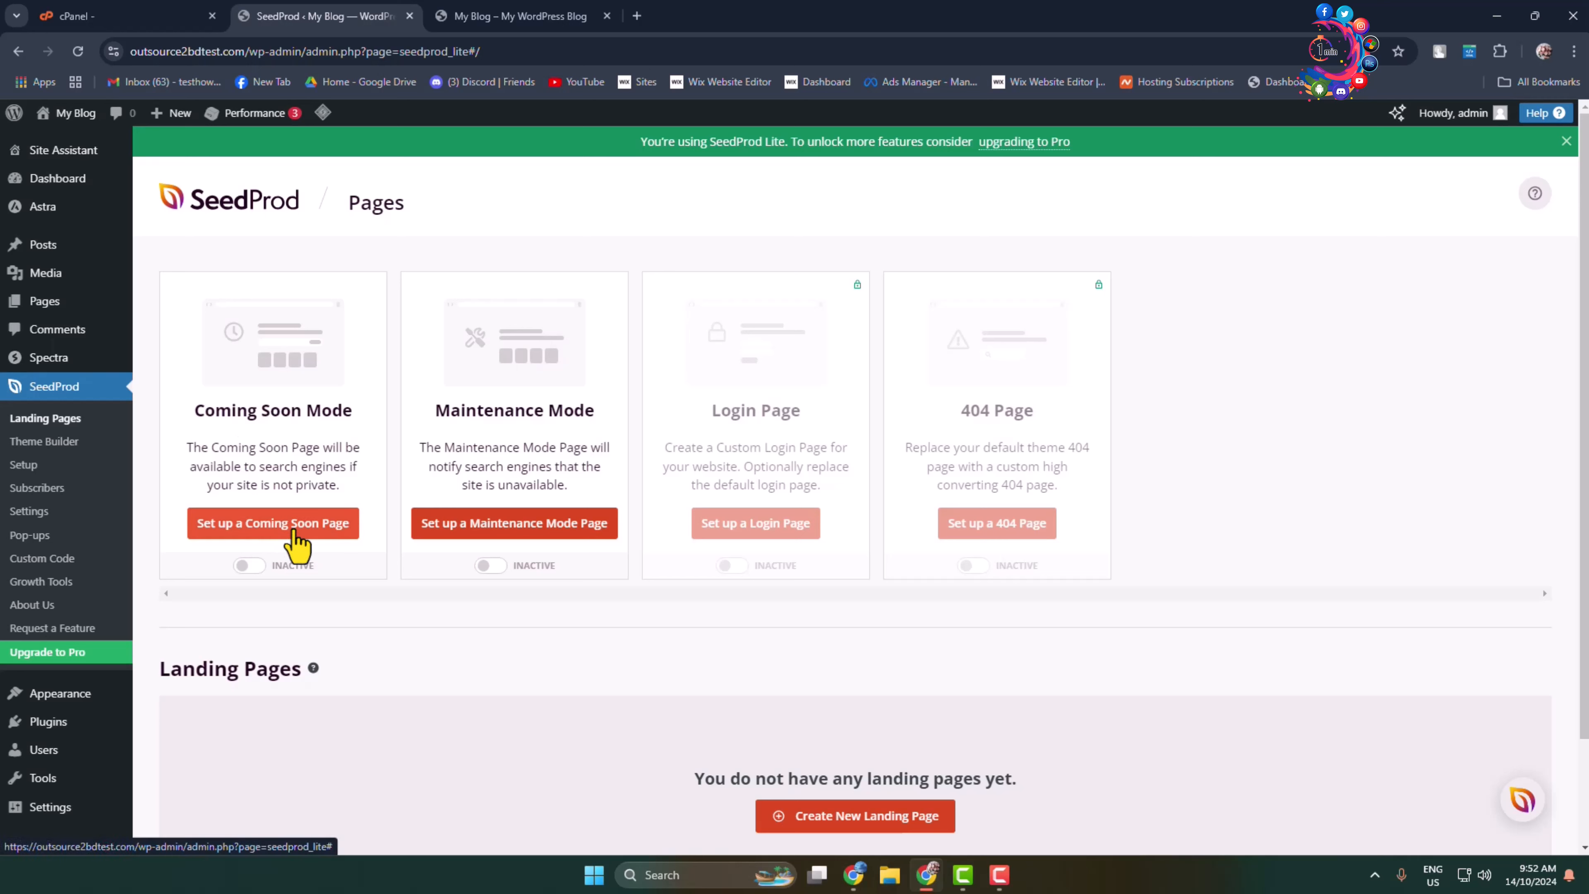
pyautogui.click(316, 525)
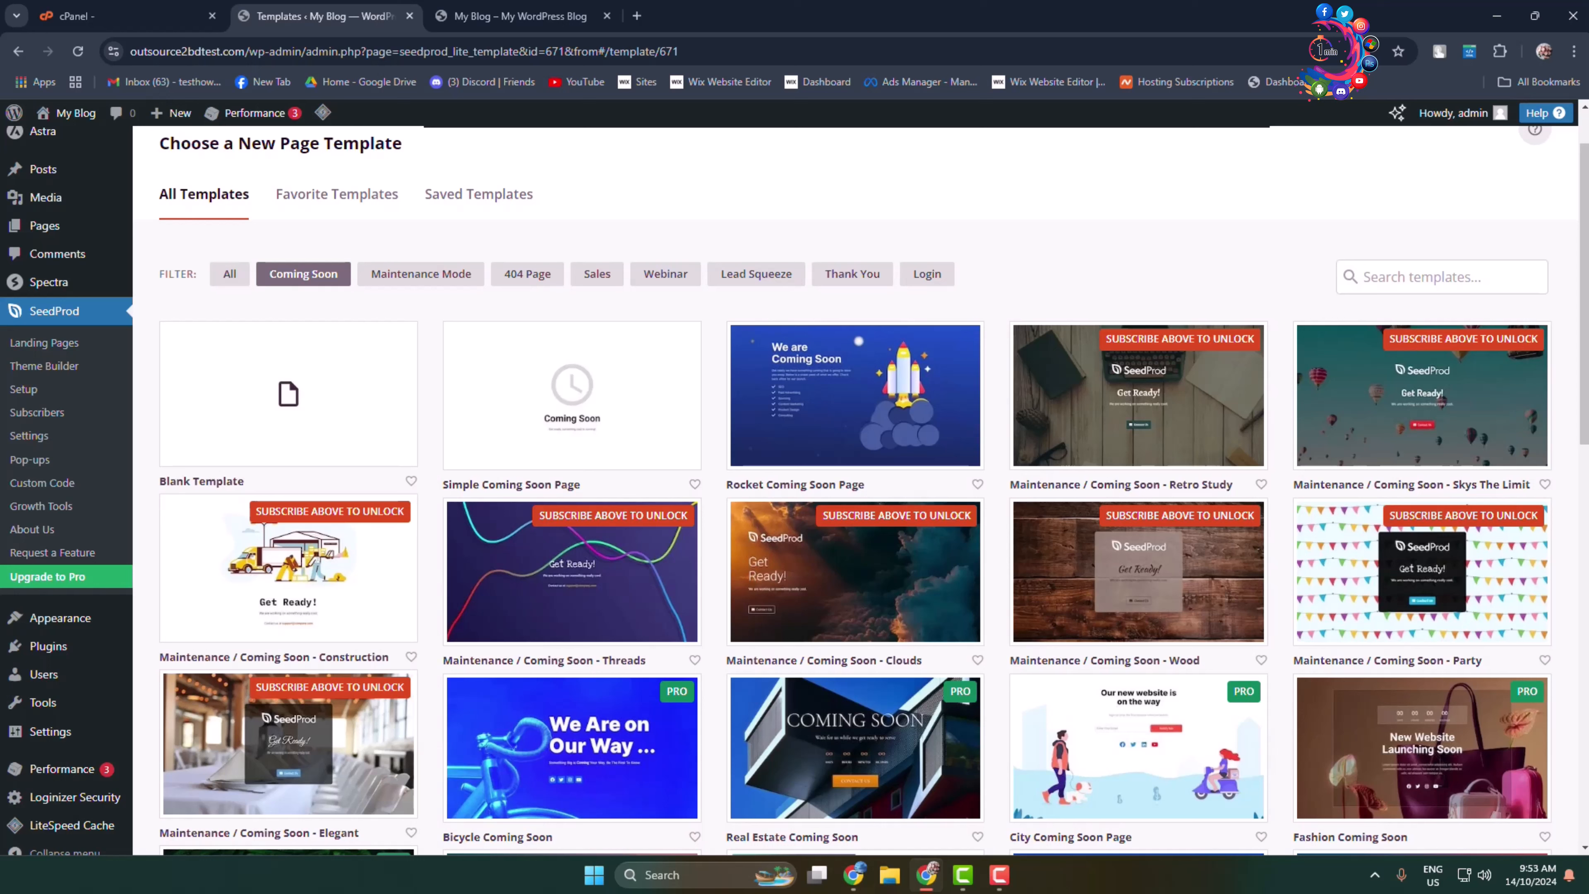
pyautogui.moveTo(551, 460)
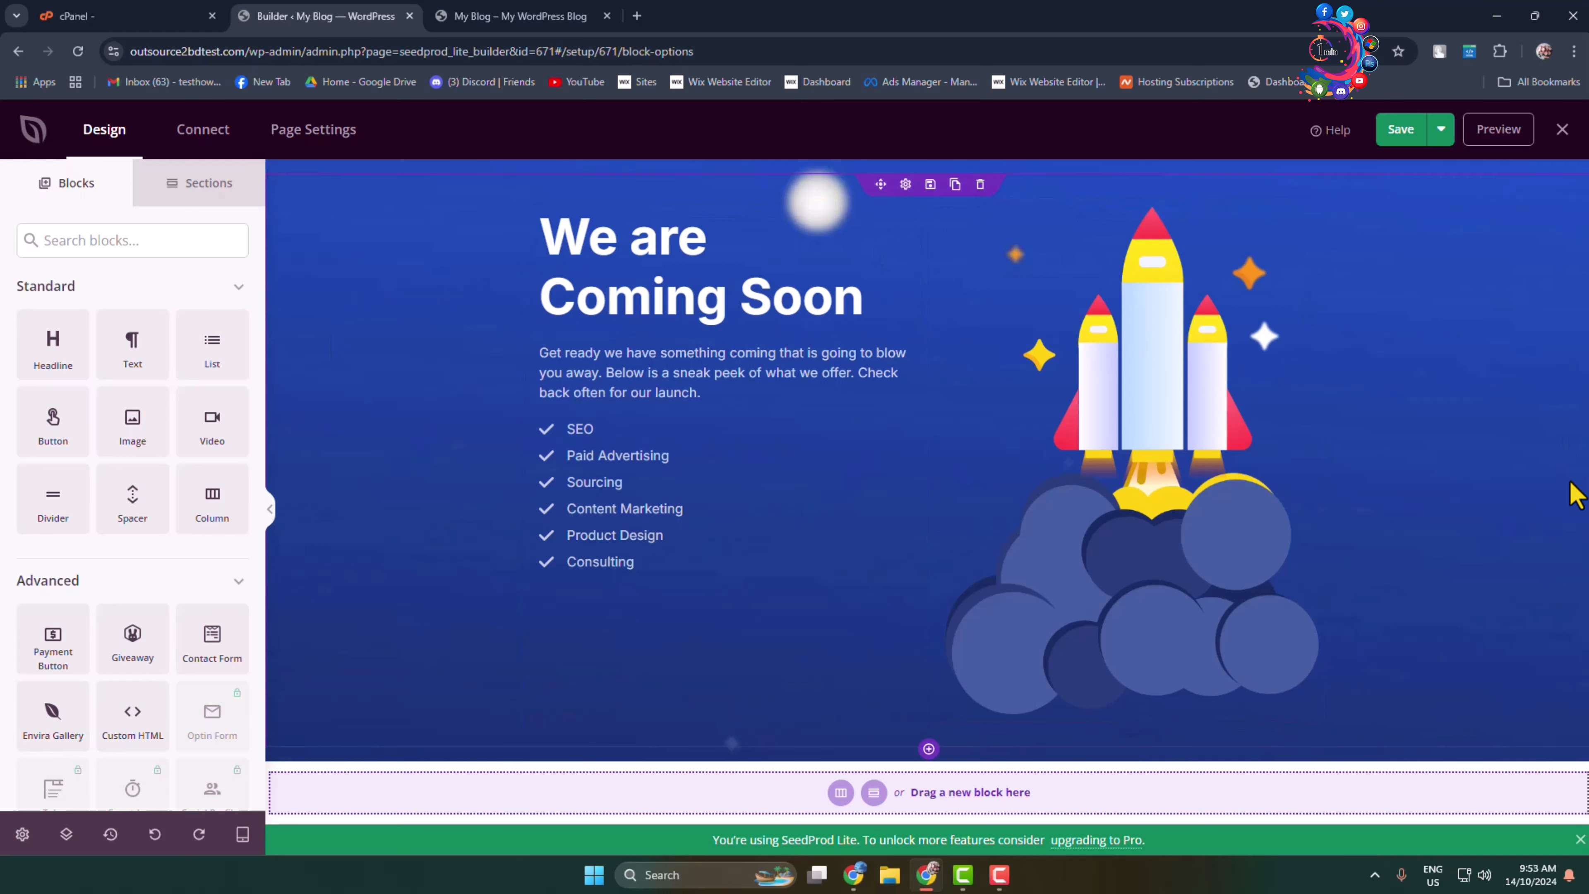
# - Change the page headline to "We are Coming Soon!"
pyautogui.click(645, 254)
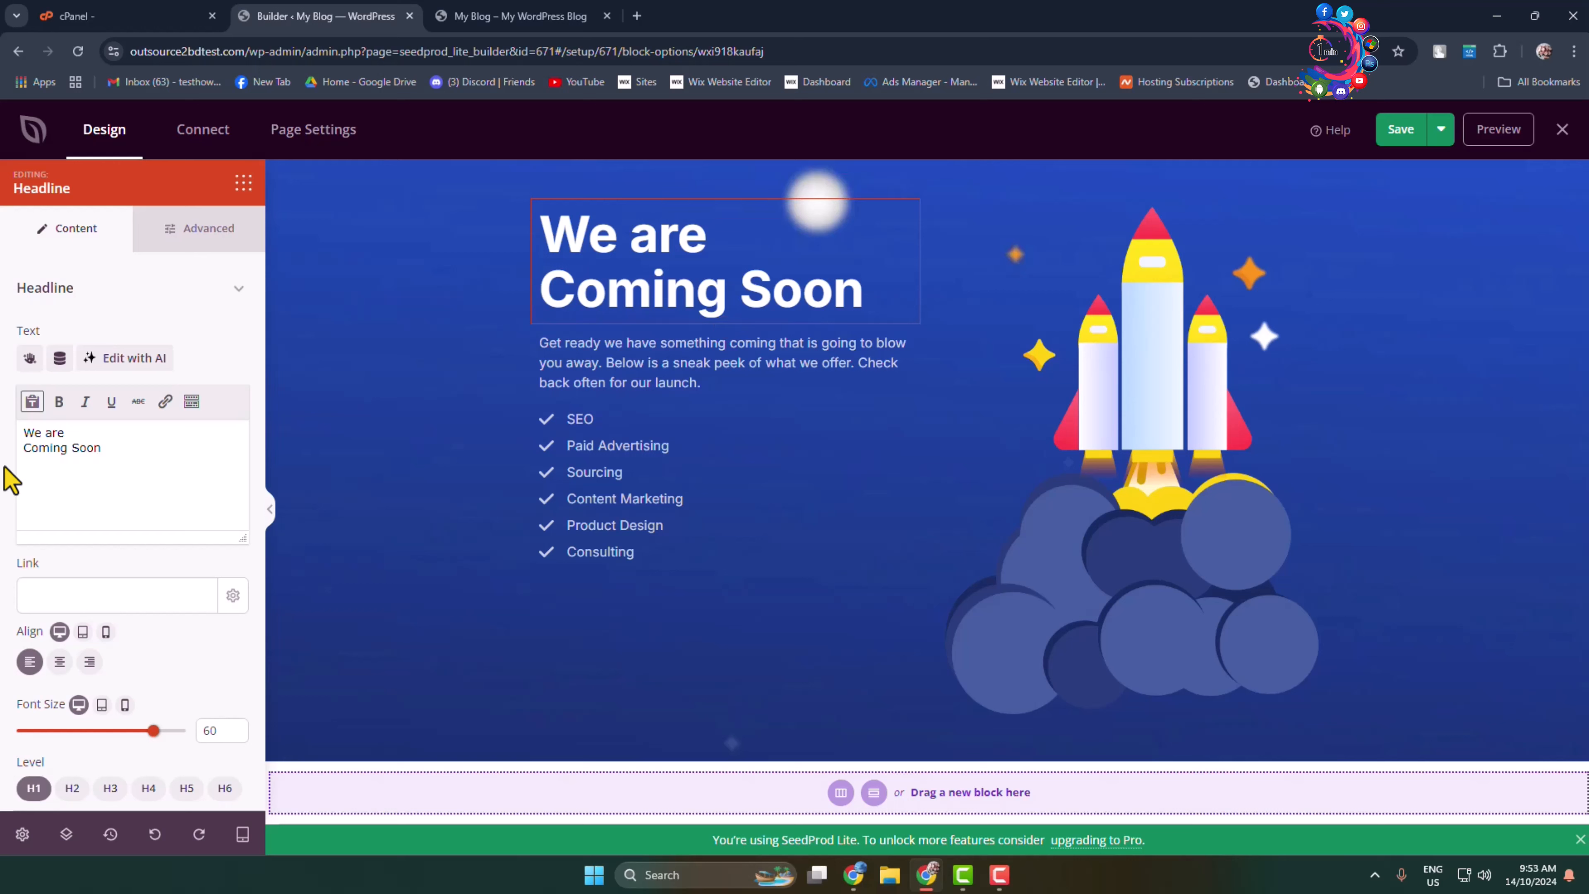
pyautogui.click(119, 445)
# - Look through the editing options of the intro paragraph, the checklist and the rocket image blocks
pyautogui.click(590, 367)
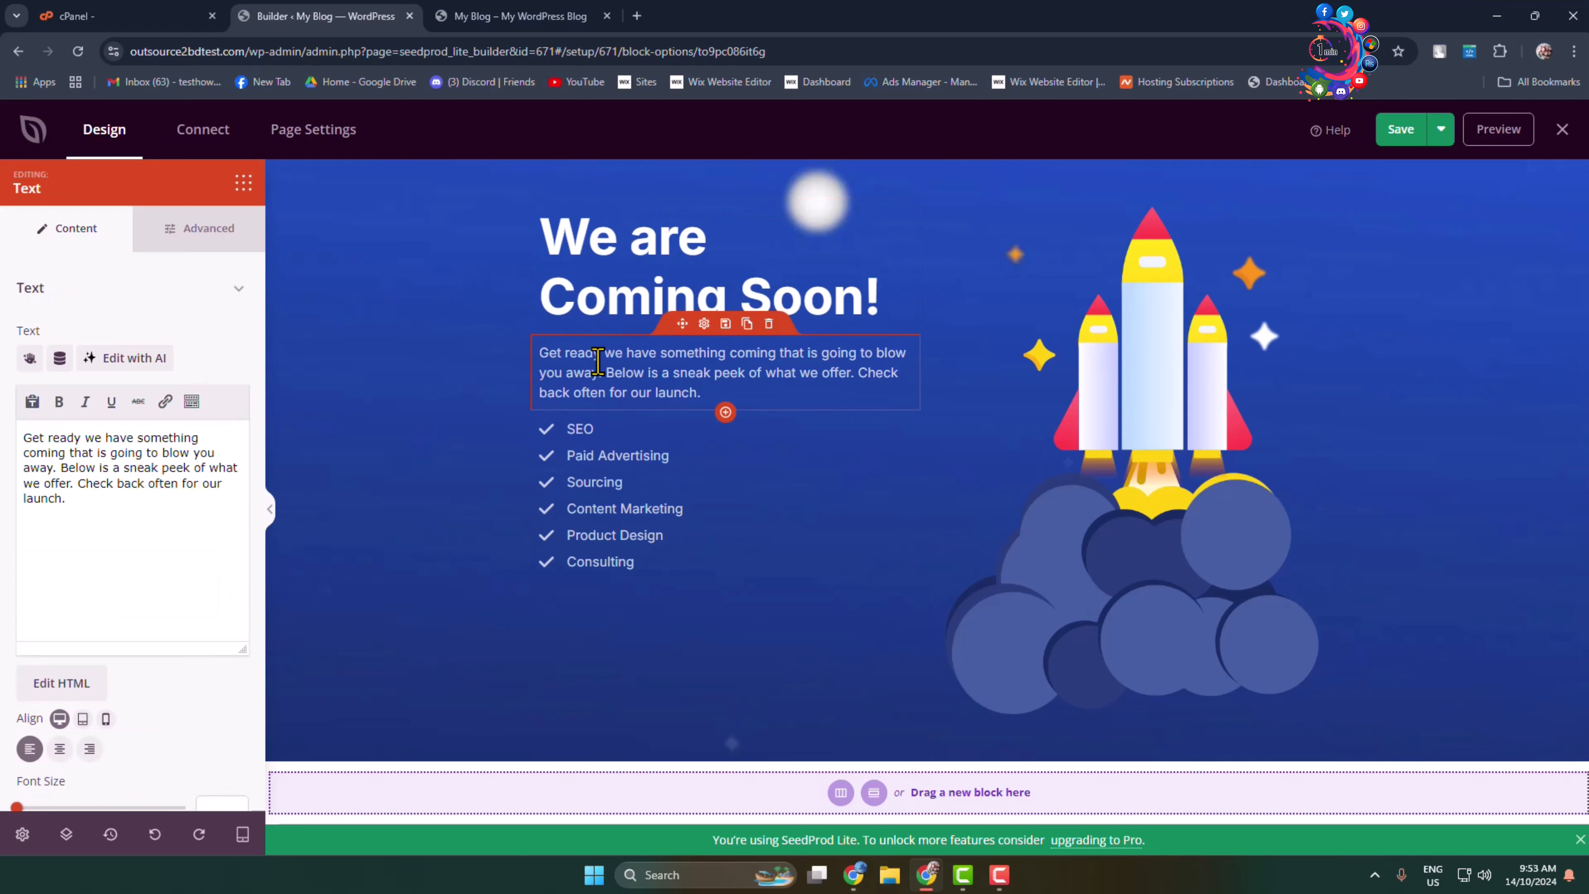
pyautogui.tripleClick(92, 499)
pyautogui.click(116, 495)
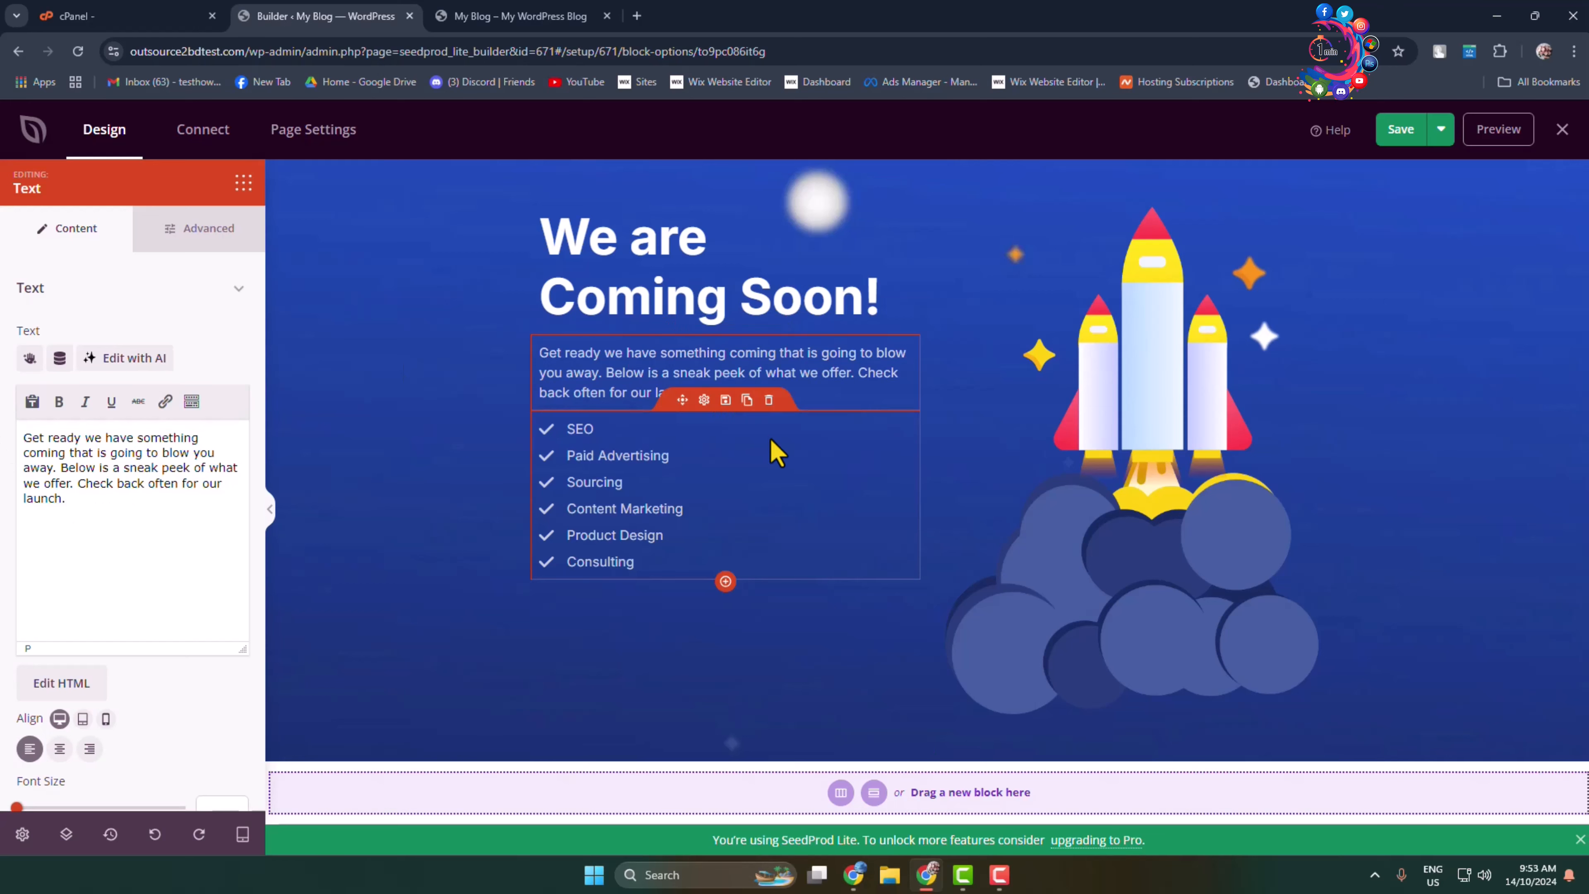
pyautogui.click(639, 474)
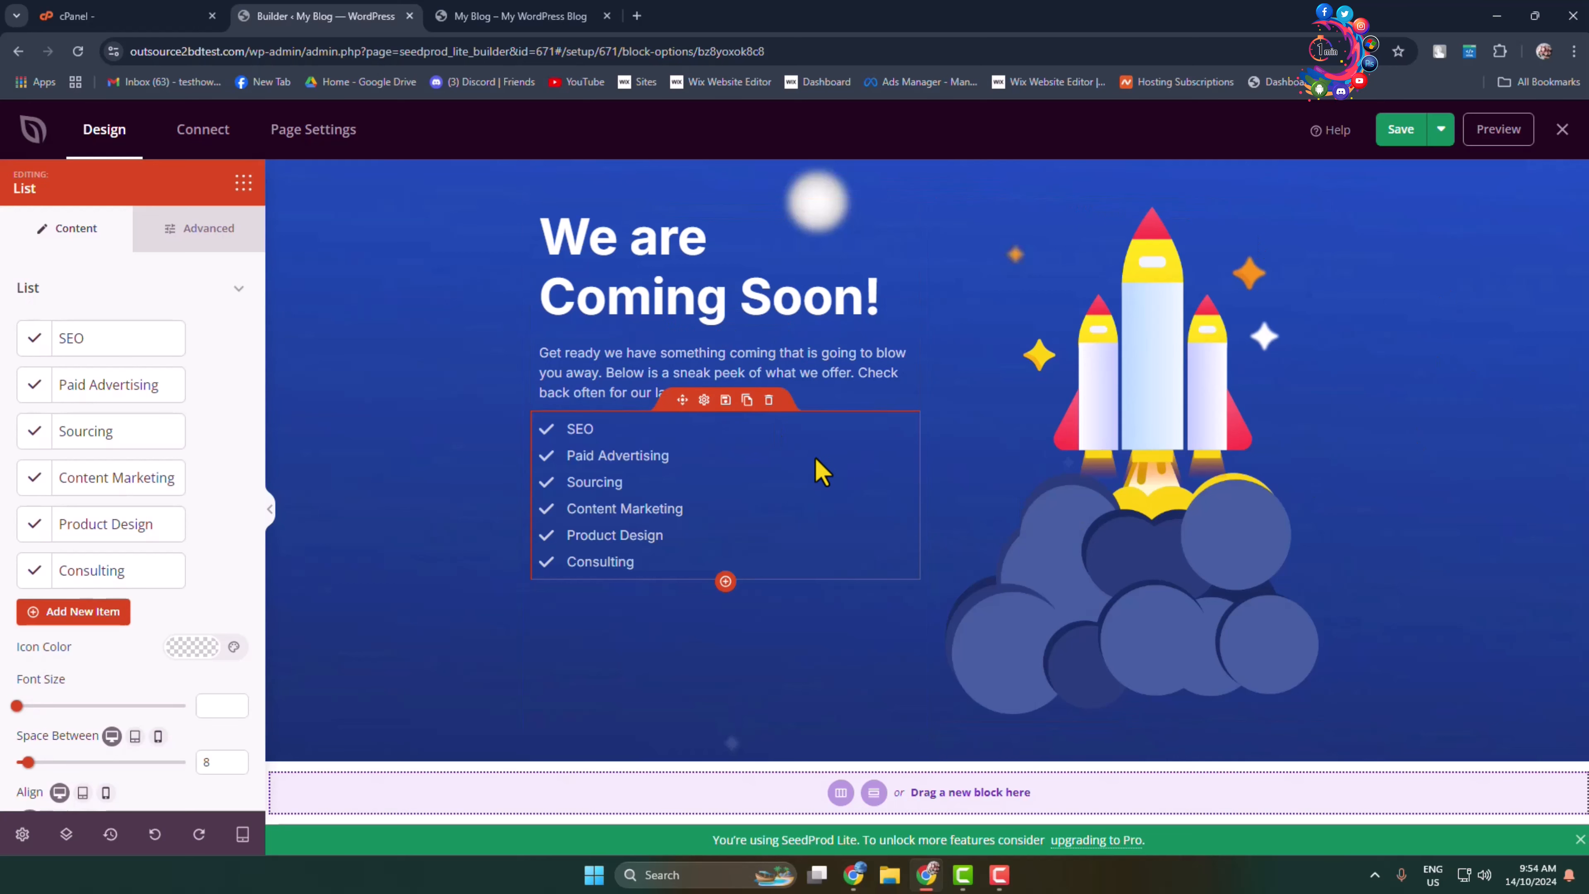
pyautogui.click(699, 494)
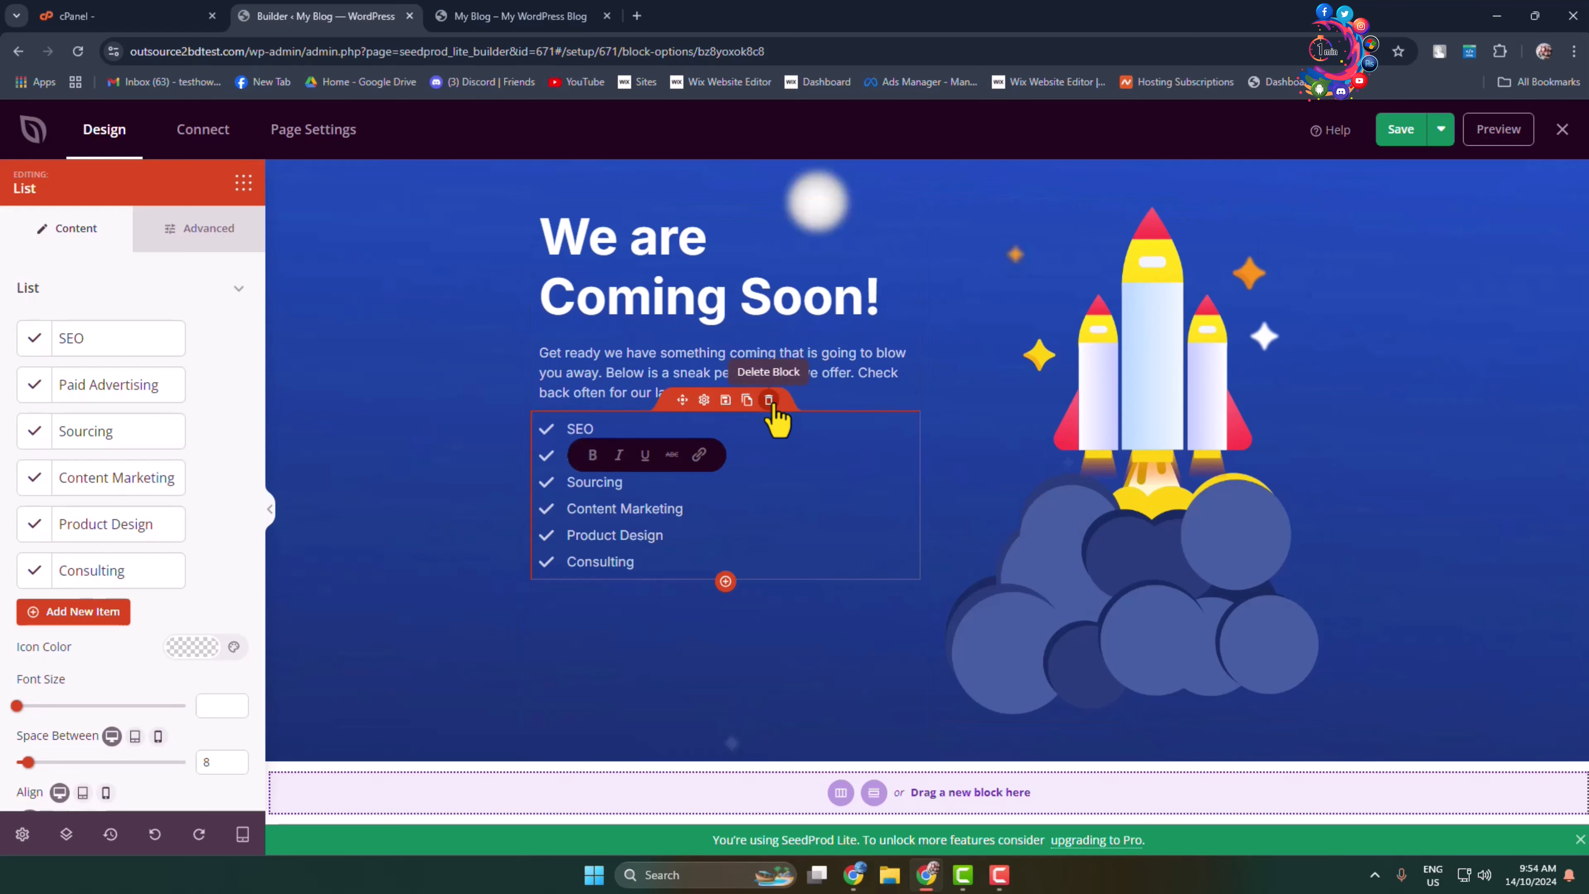
pyautogui.click(1317, 375)
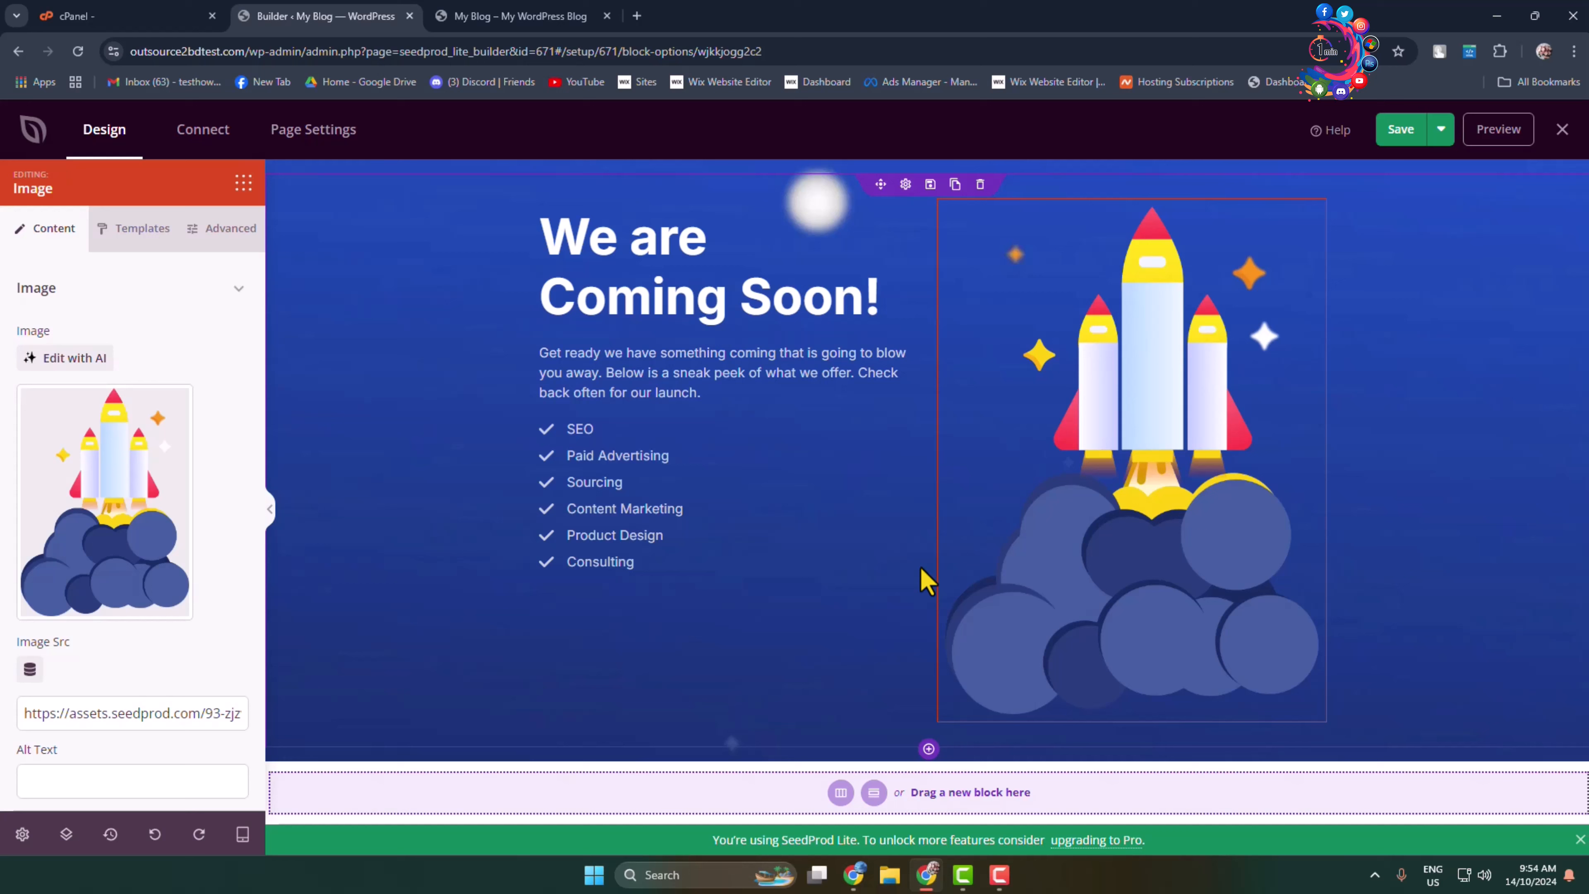
# - Give the page section a linear gradient background with dark red as first color and black as second color
pyautogui.click(364, 268)
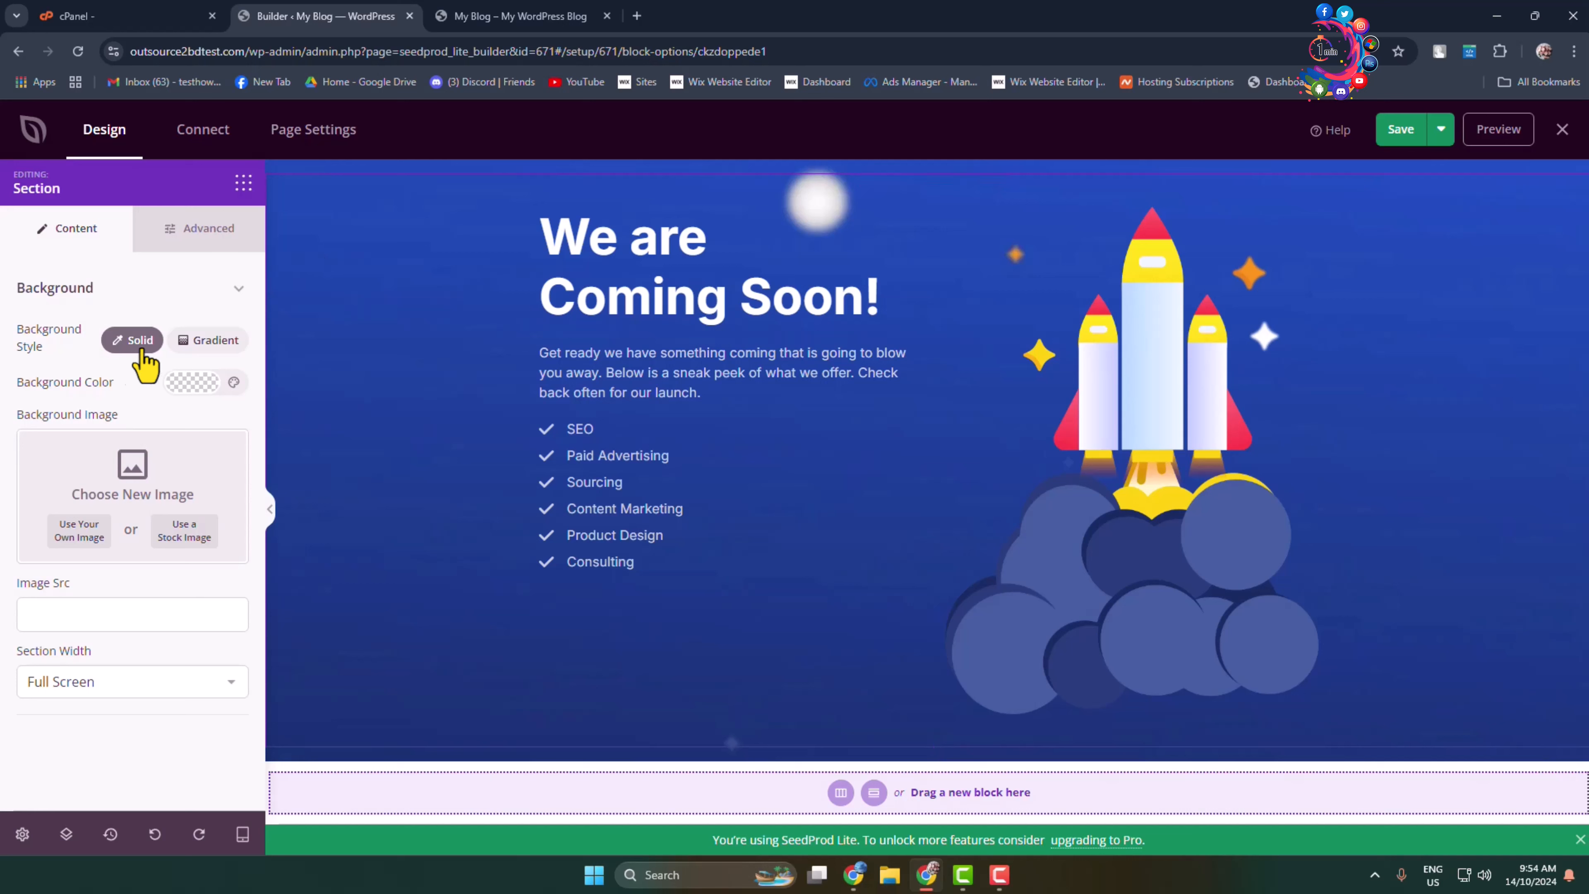
pyautogui.click(209, 341)
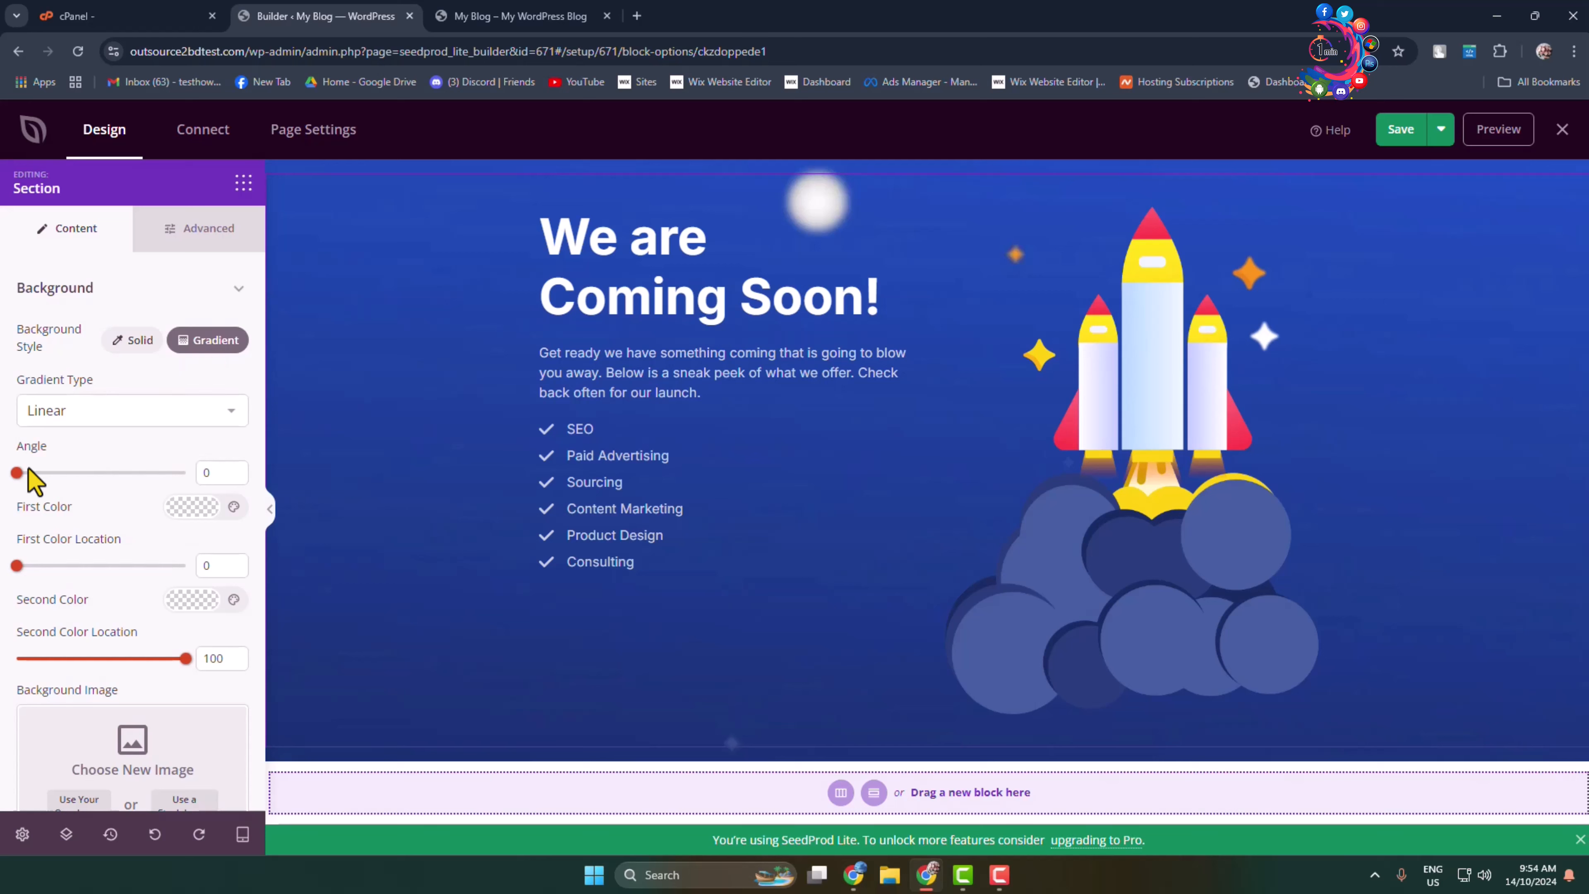
pyautogui.click(191, 515)
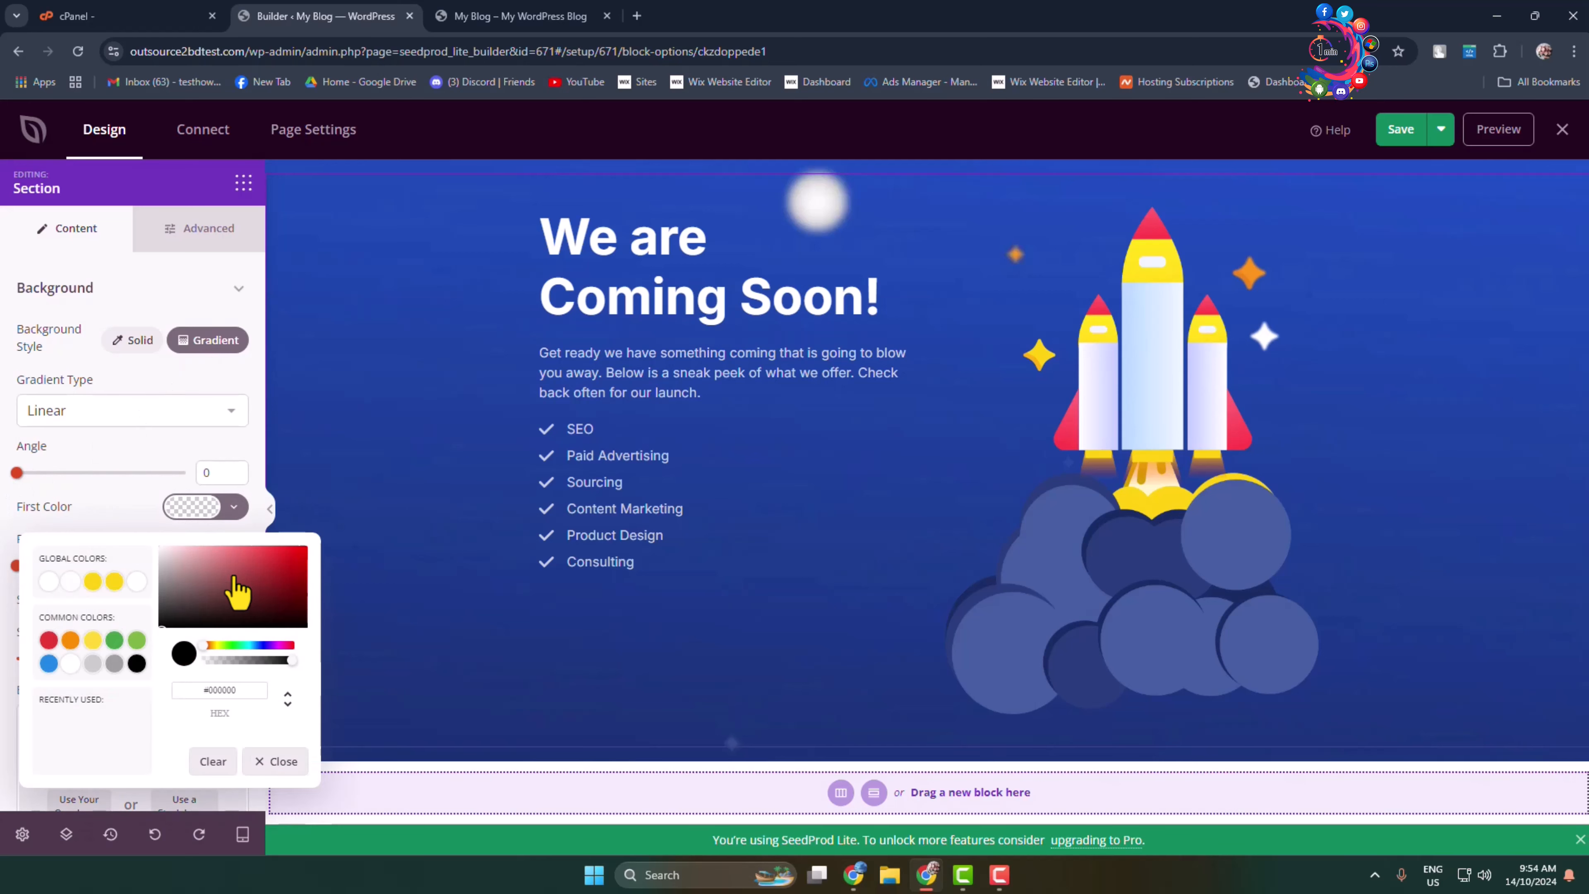
pyautogui.moveTo(234, 593); pyautogui.dragTo(297, 577)
pyautogui.click(231, 411)
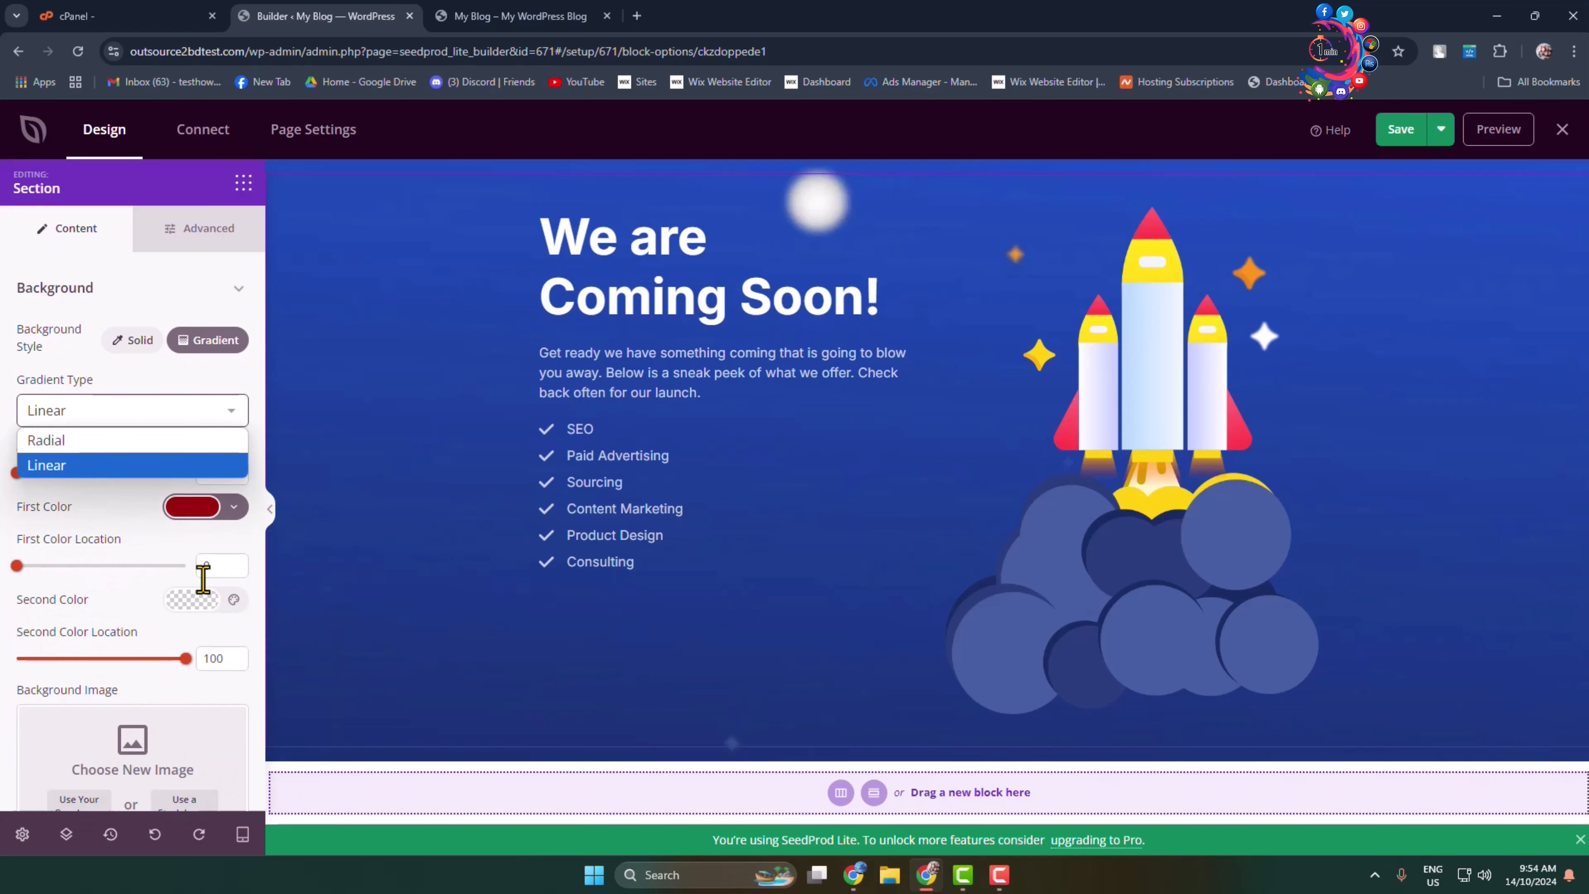
pyautogui.click(191, 599)
pyautogui.moveTo(267, 440); pyautogui.dragTo(250, 441)
pyautogui.click(192, 308)
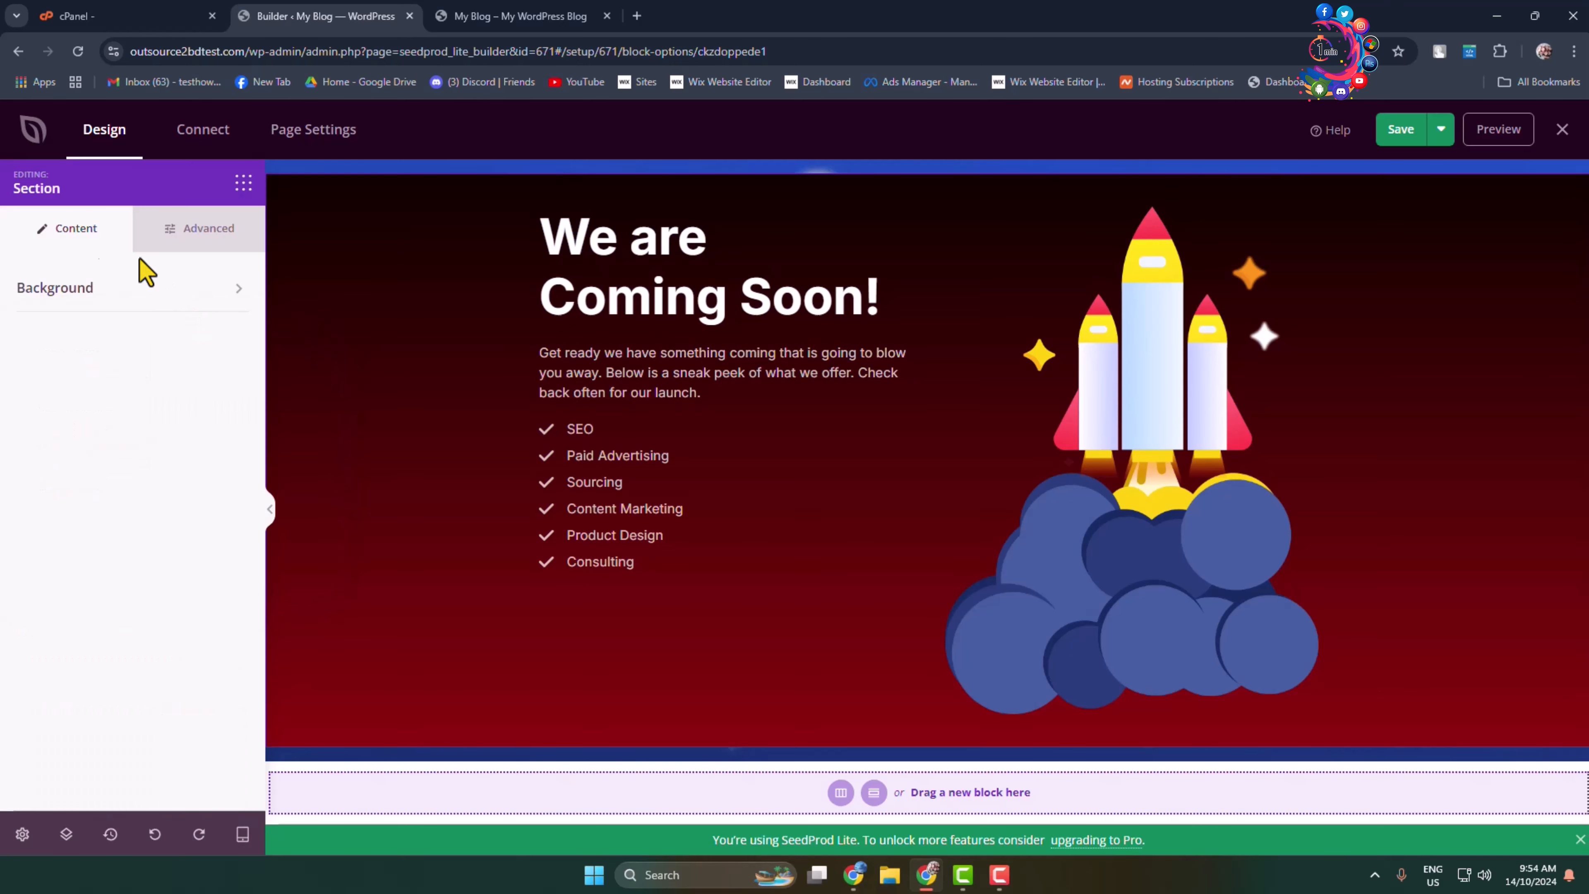
pyautogui.click(181, 276)
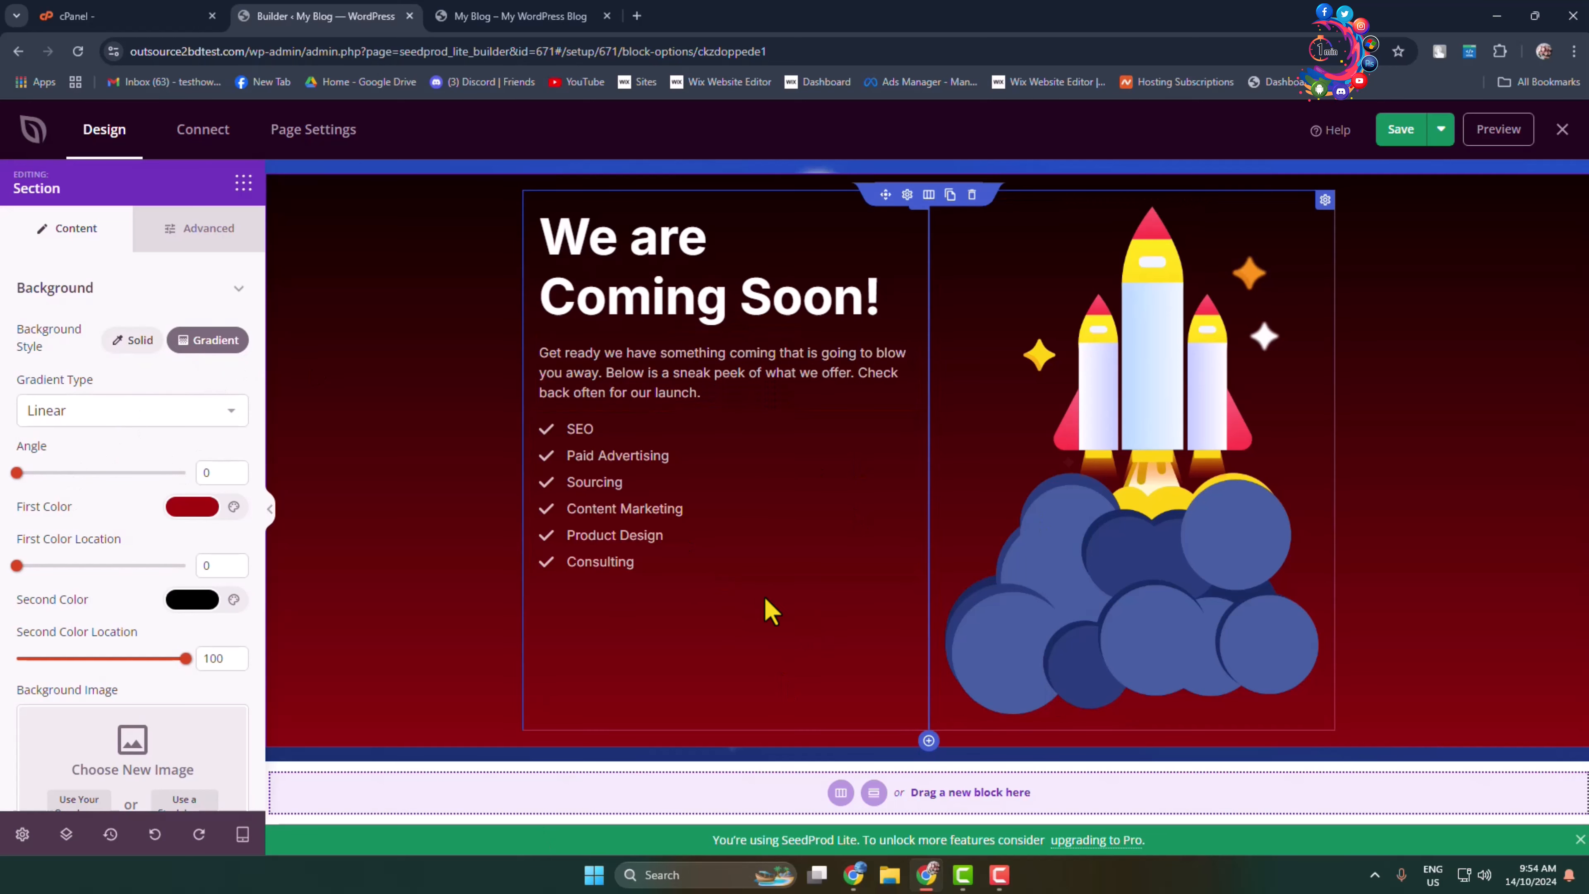
# - Review the section's remaining background options, including the background image, and save the page
pyautogui.scroll(-3, 247, 785)
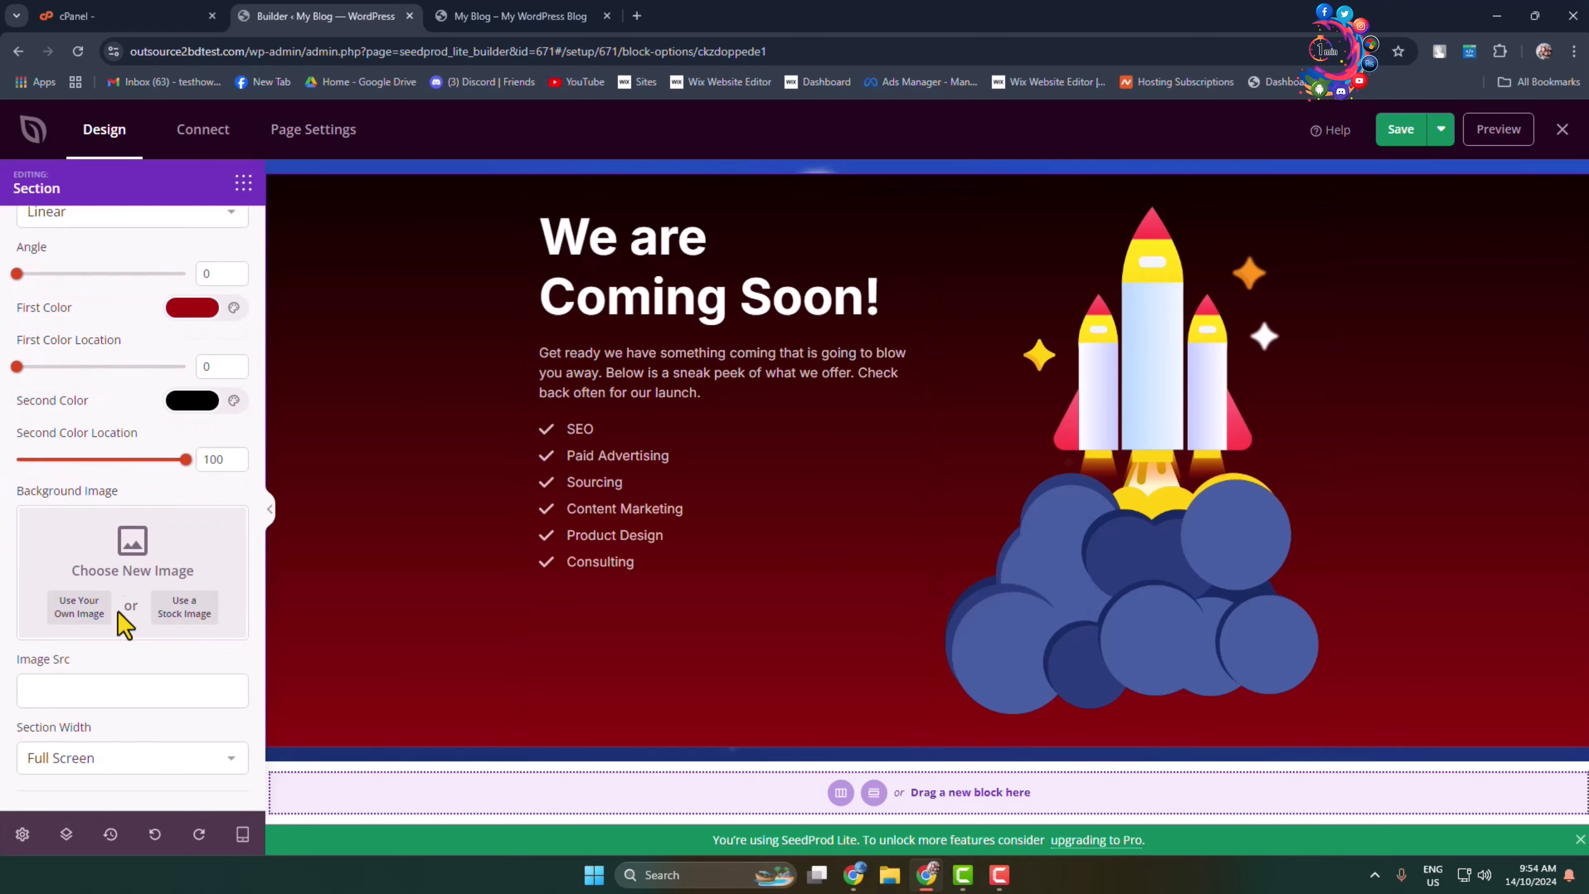
pyautogui.scroll(3, 149, 679)
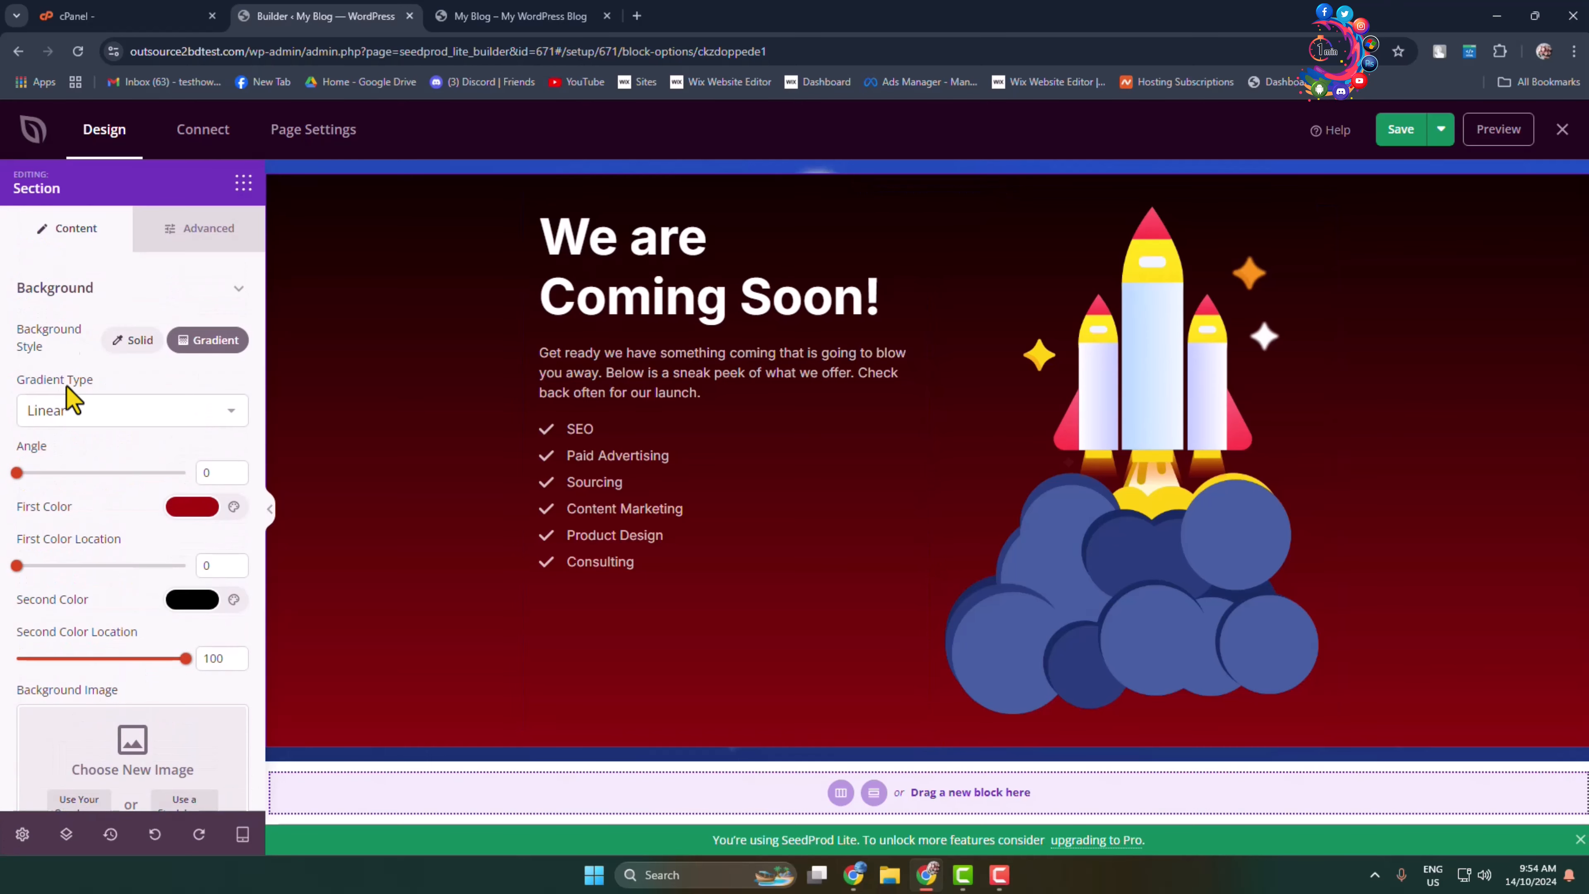
pyautogui.scroll(-3, 124, 444)
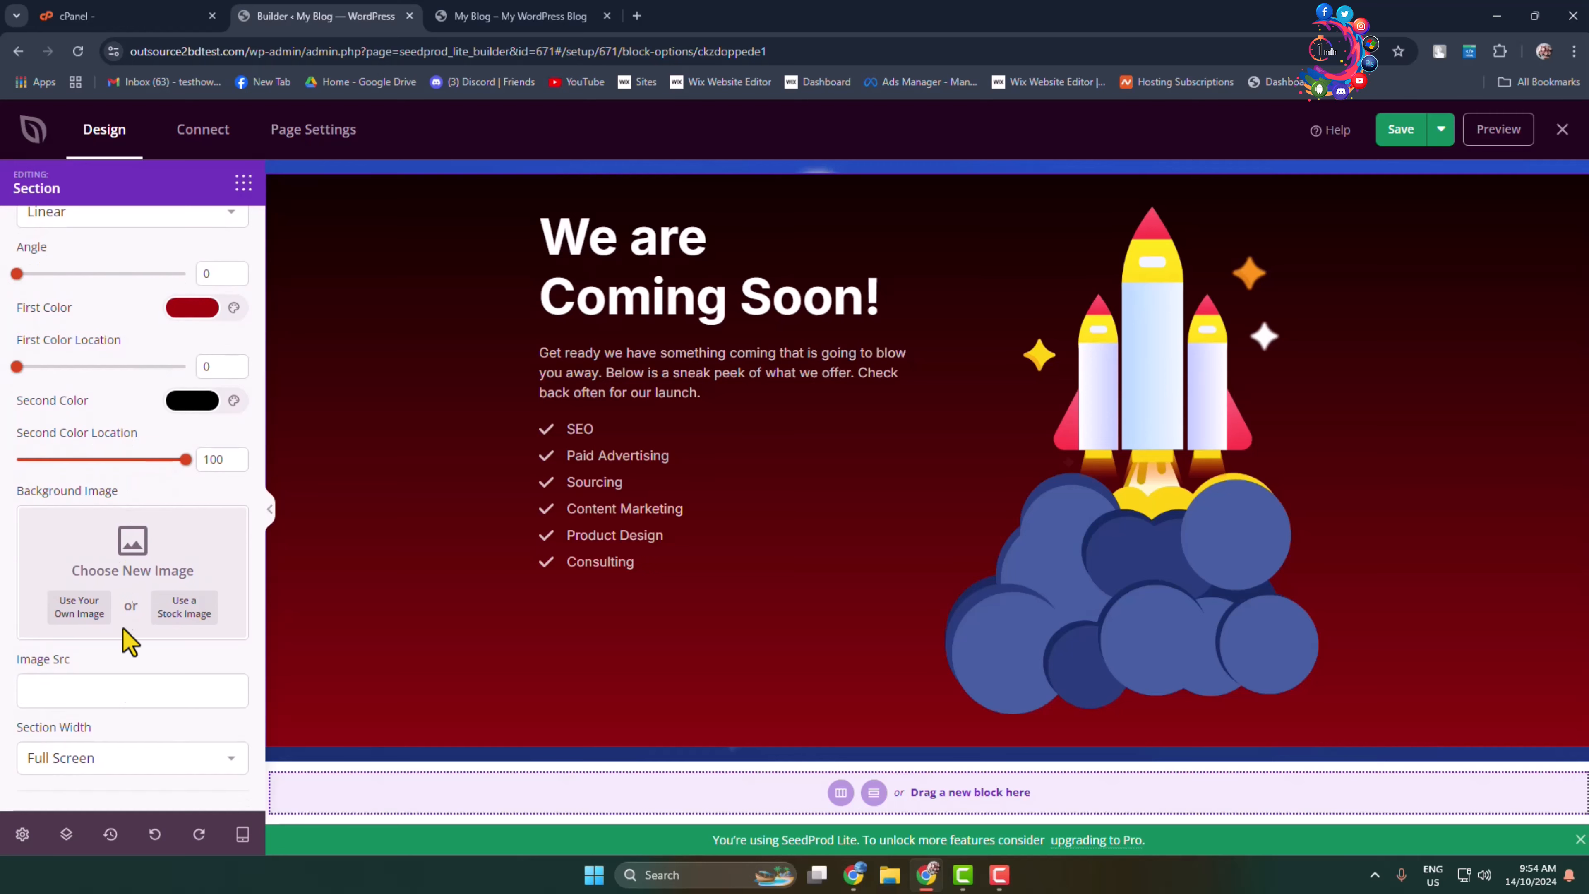
pyautogui.scroll(3, 188, 536)
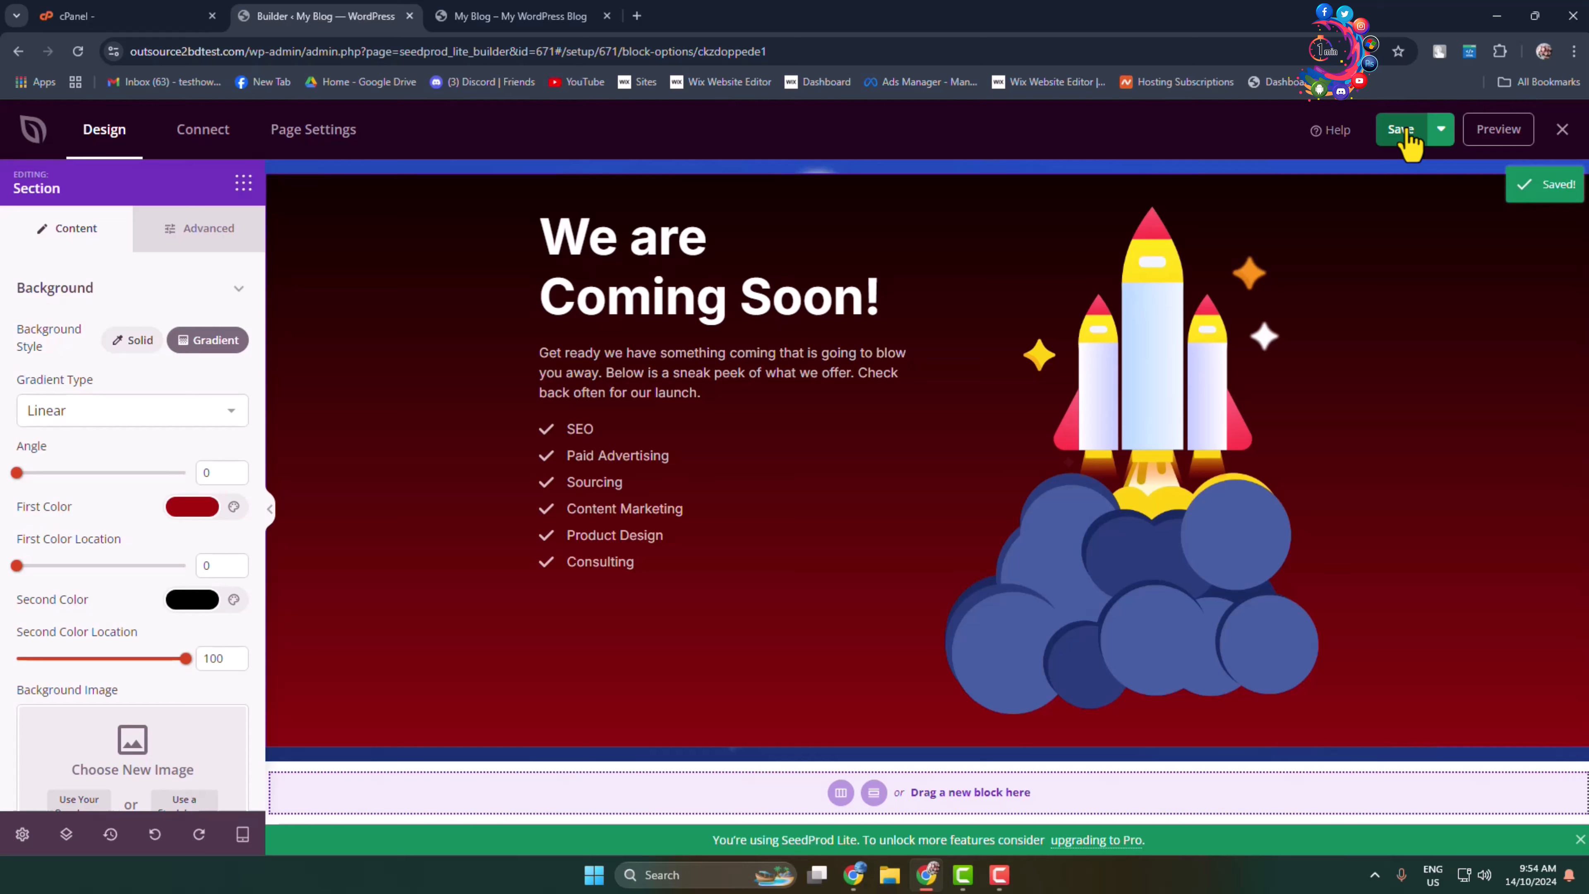
# - Set the page status to Publish and activate Coming Soon Mode when leaving the builder
pyautogui.click(50, 198)
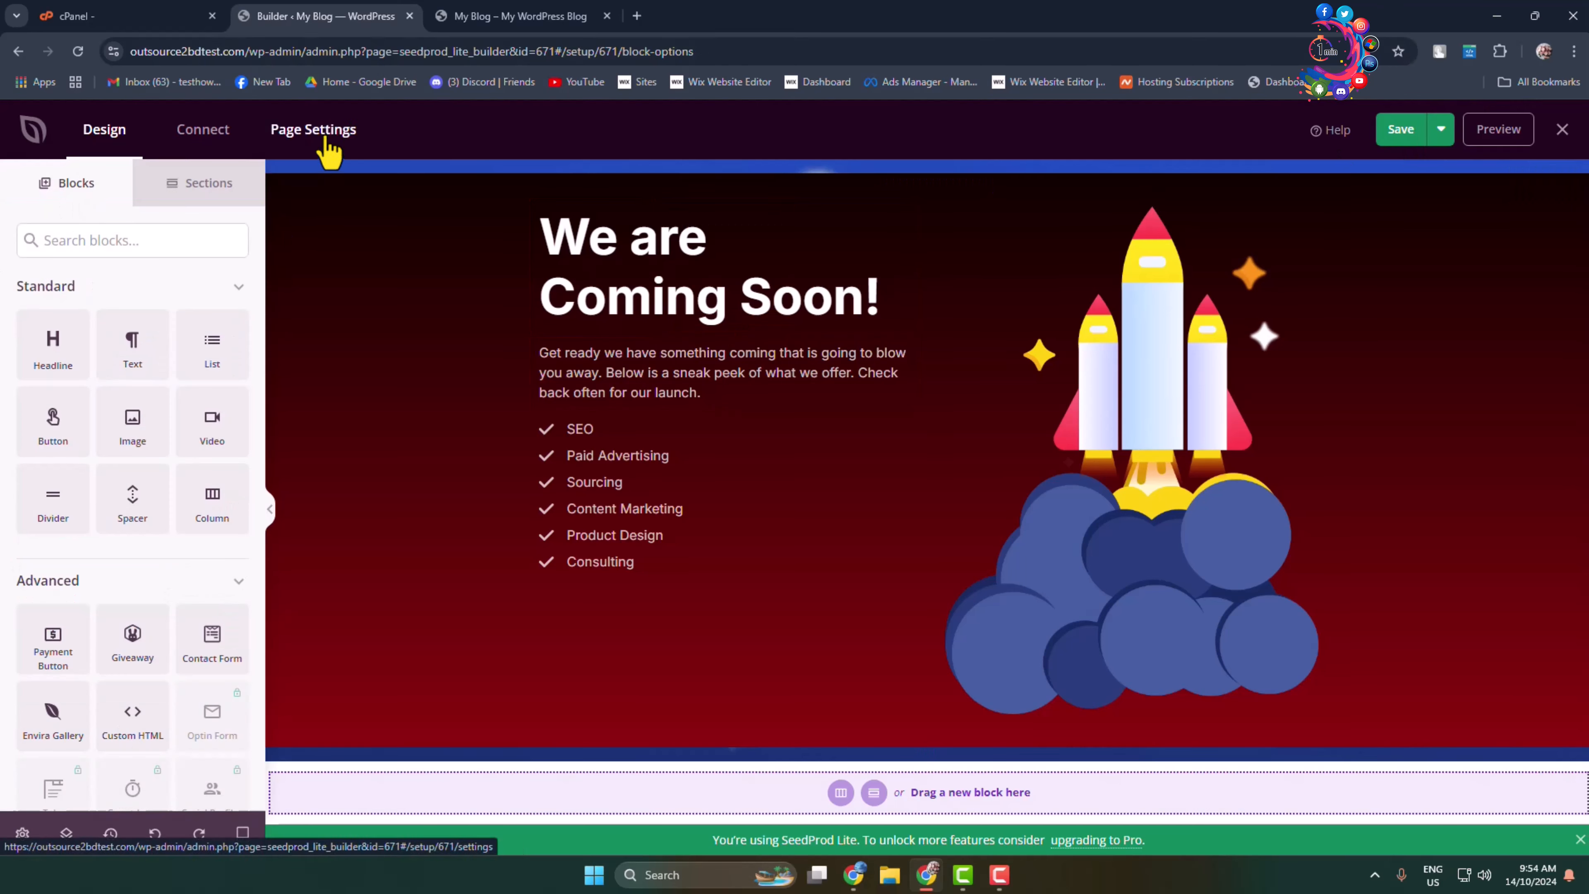
pyautogui.click(329, 150)
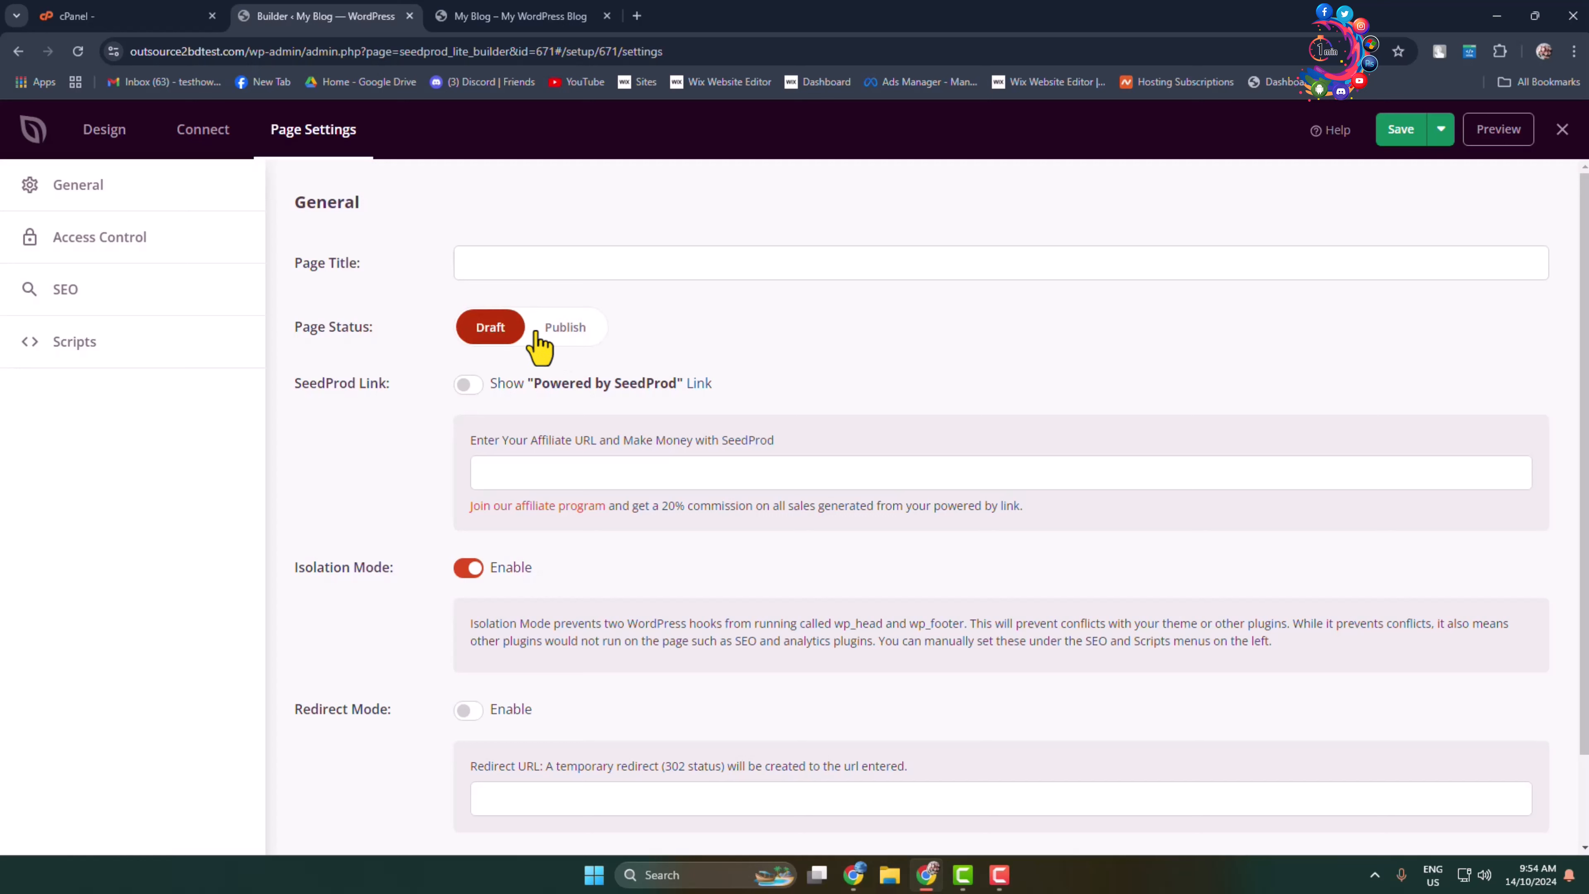
pyautogui.click(565, 327)
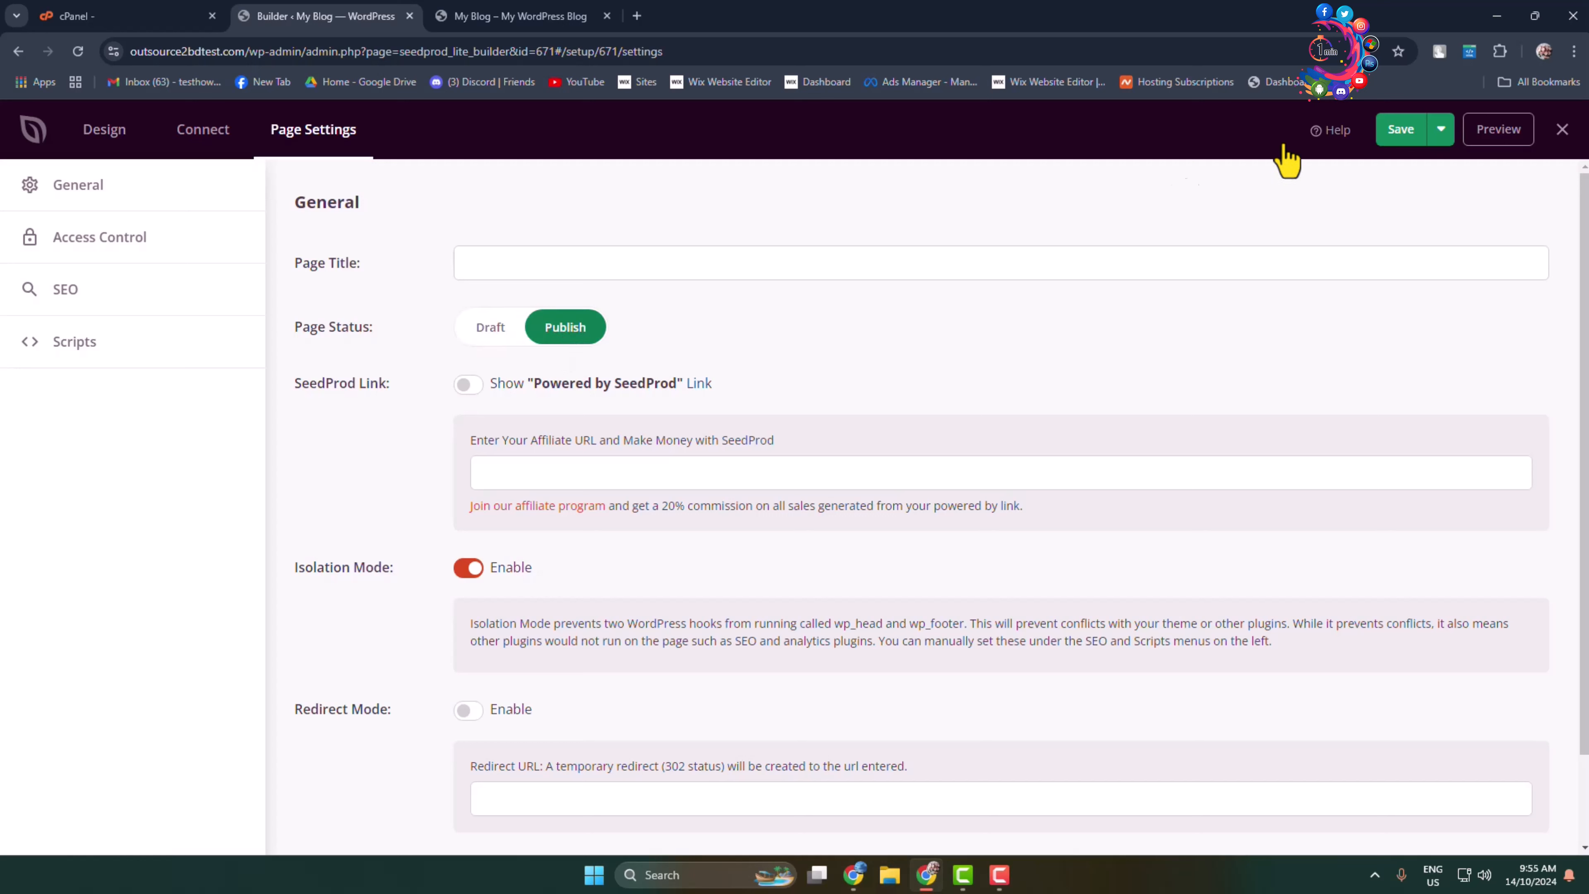
pyautogui.click(1562, 131)
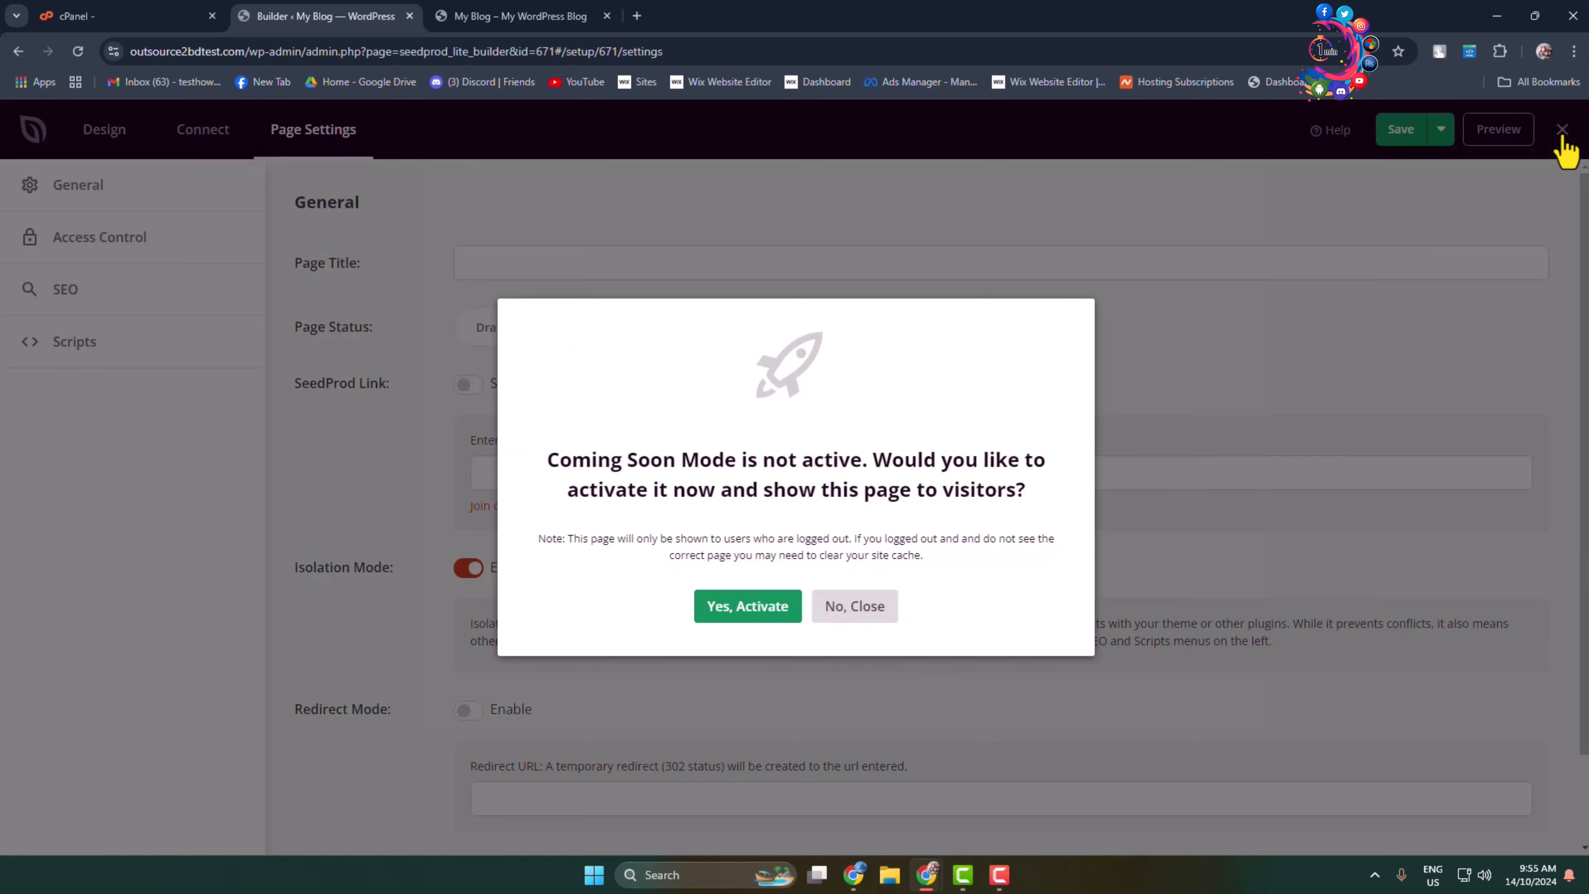
pyautogui.click(745, 607)
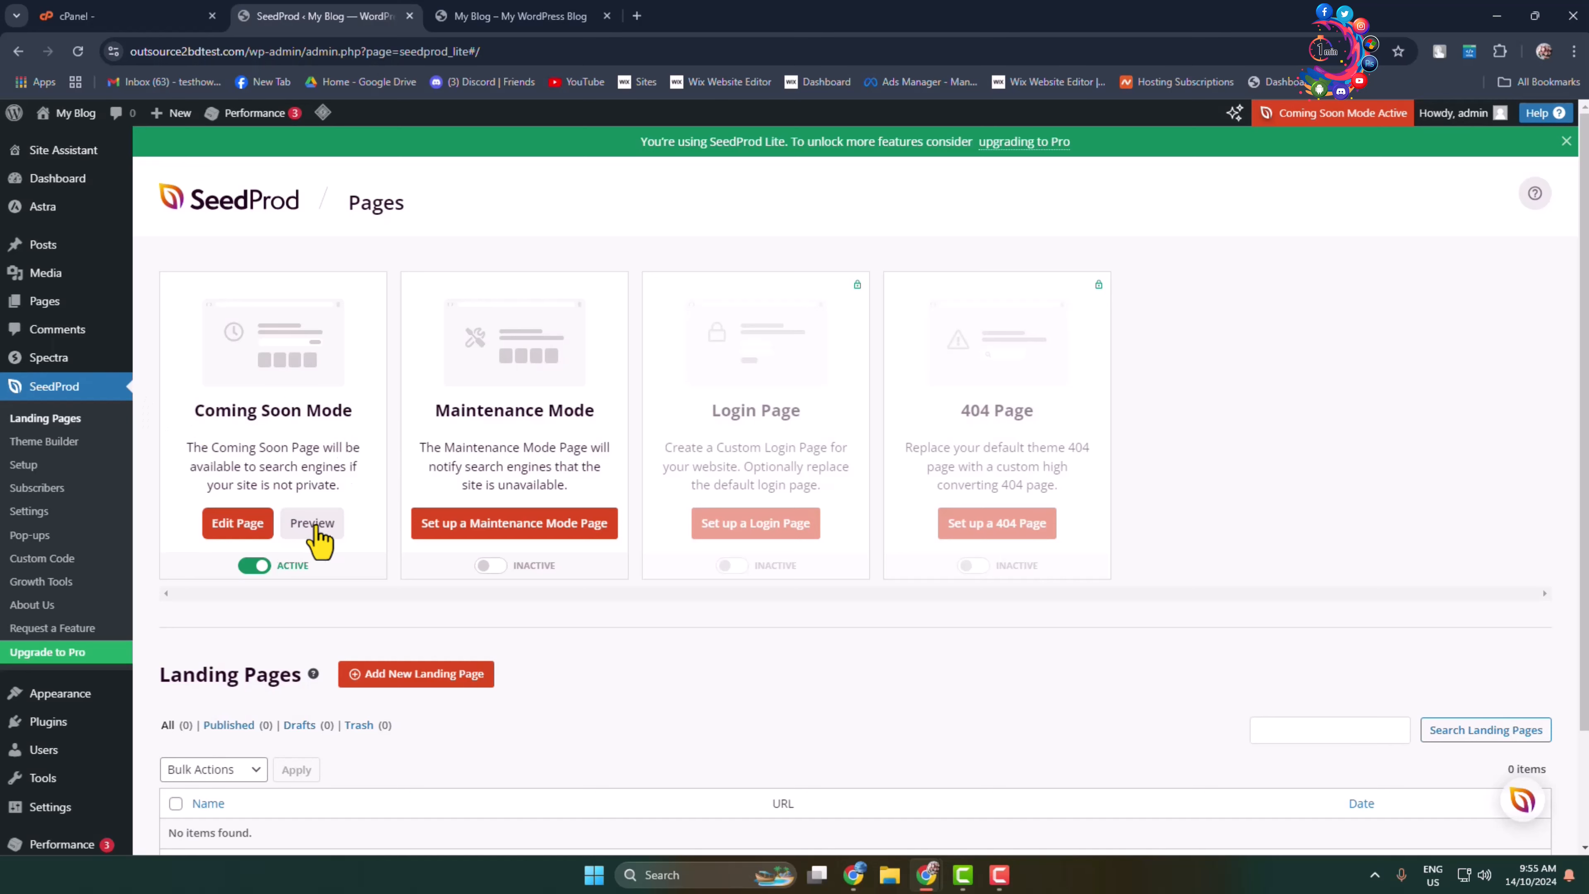
pyautogui.click(553, 15)
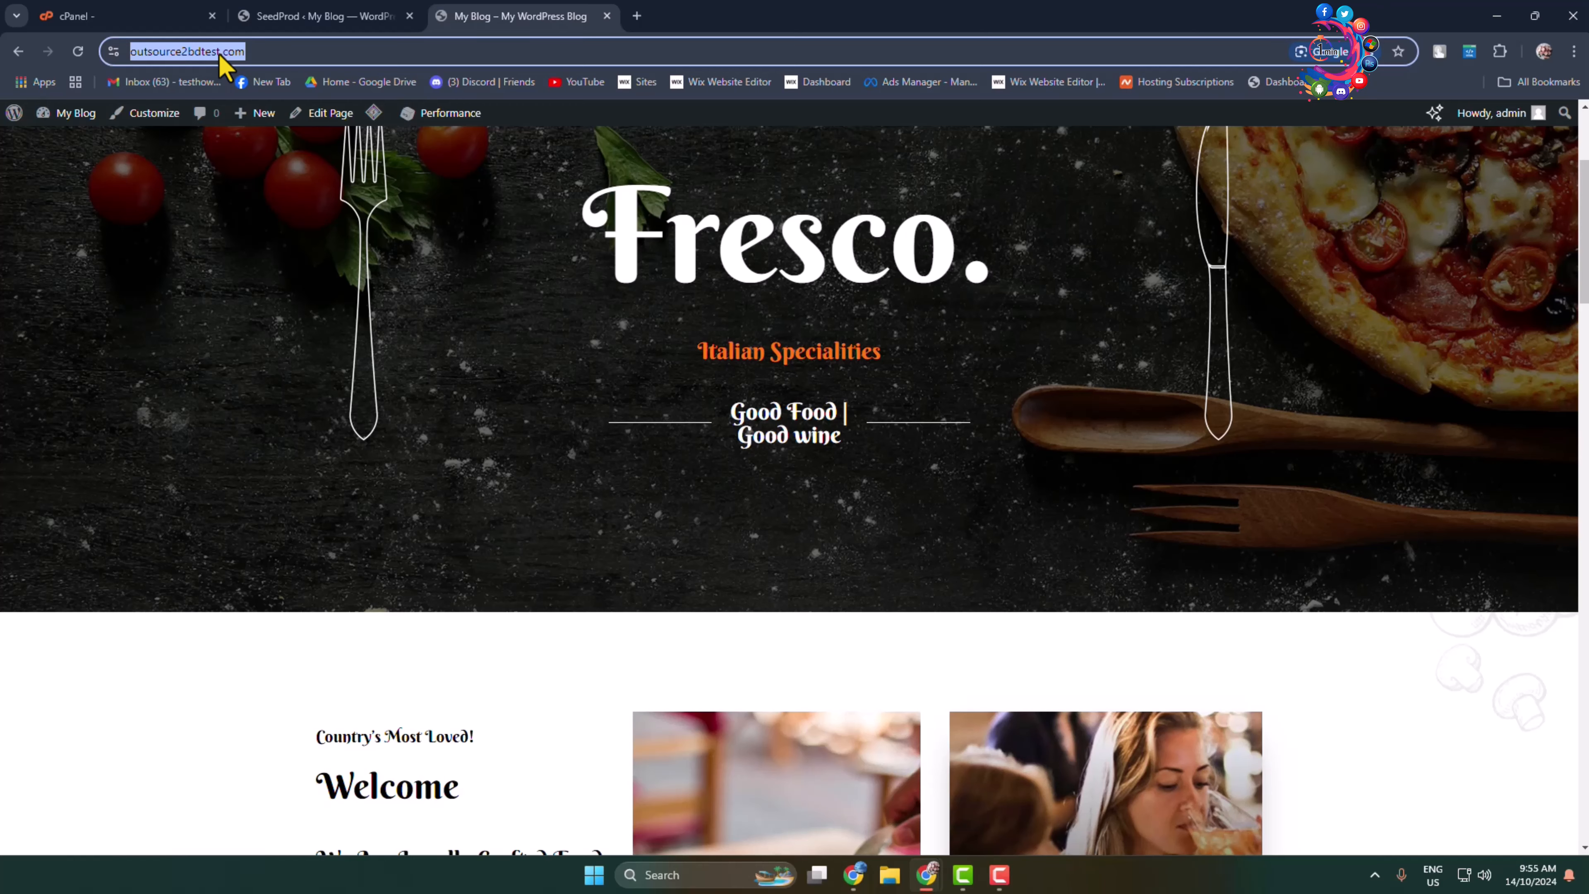
pyautogui.moveTo(927, 876)
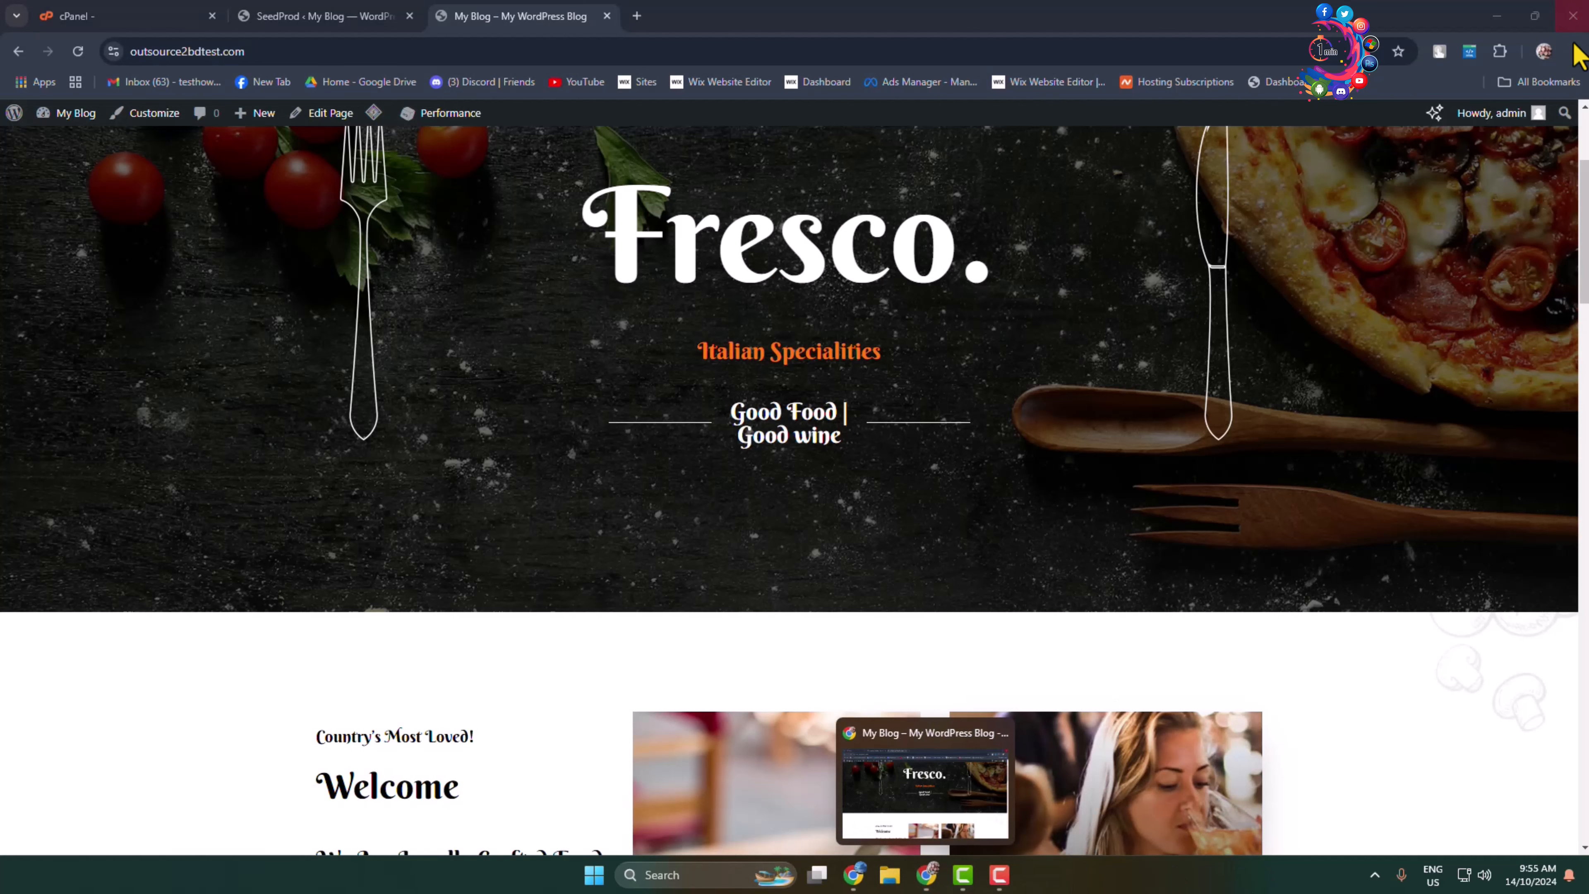
pyautogui.click(1574, 51)
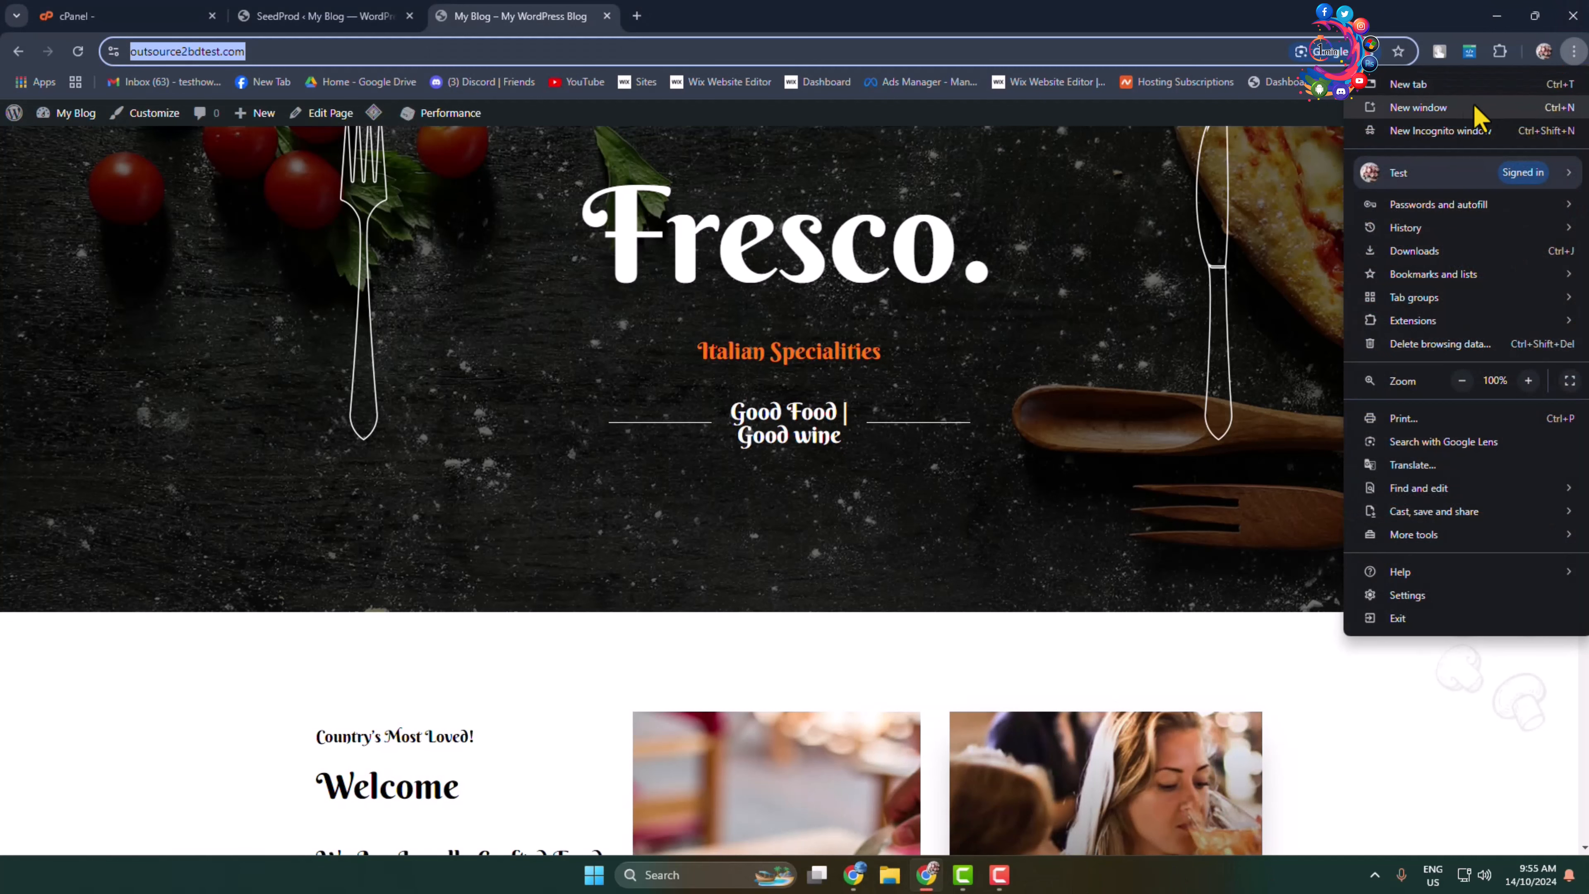
pyautogui.click(1457, 130)
pyautogui.write('https://outsource2bdtest.com/')
pyautogui.press('Return')
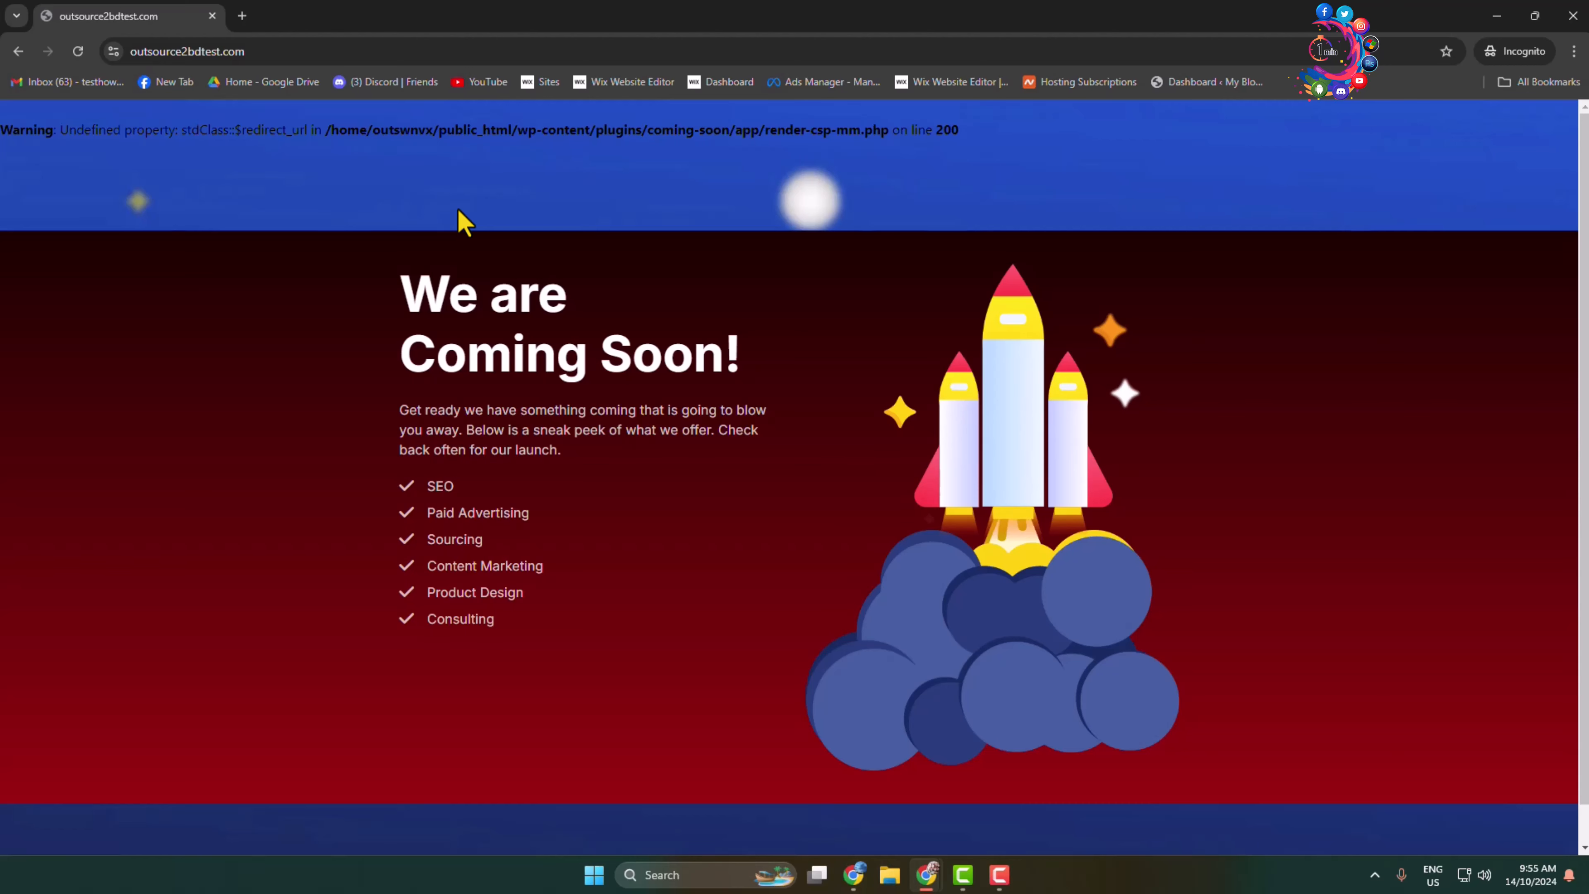
pyautogui.scroll(-1, 466, 222)
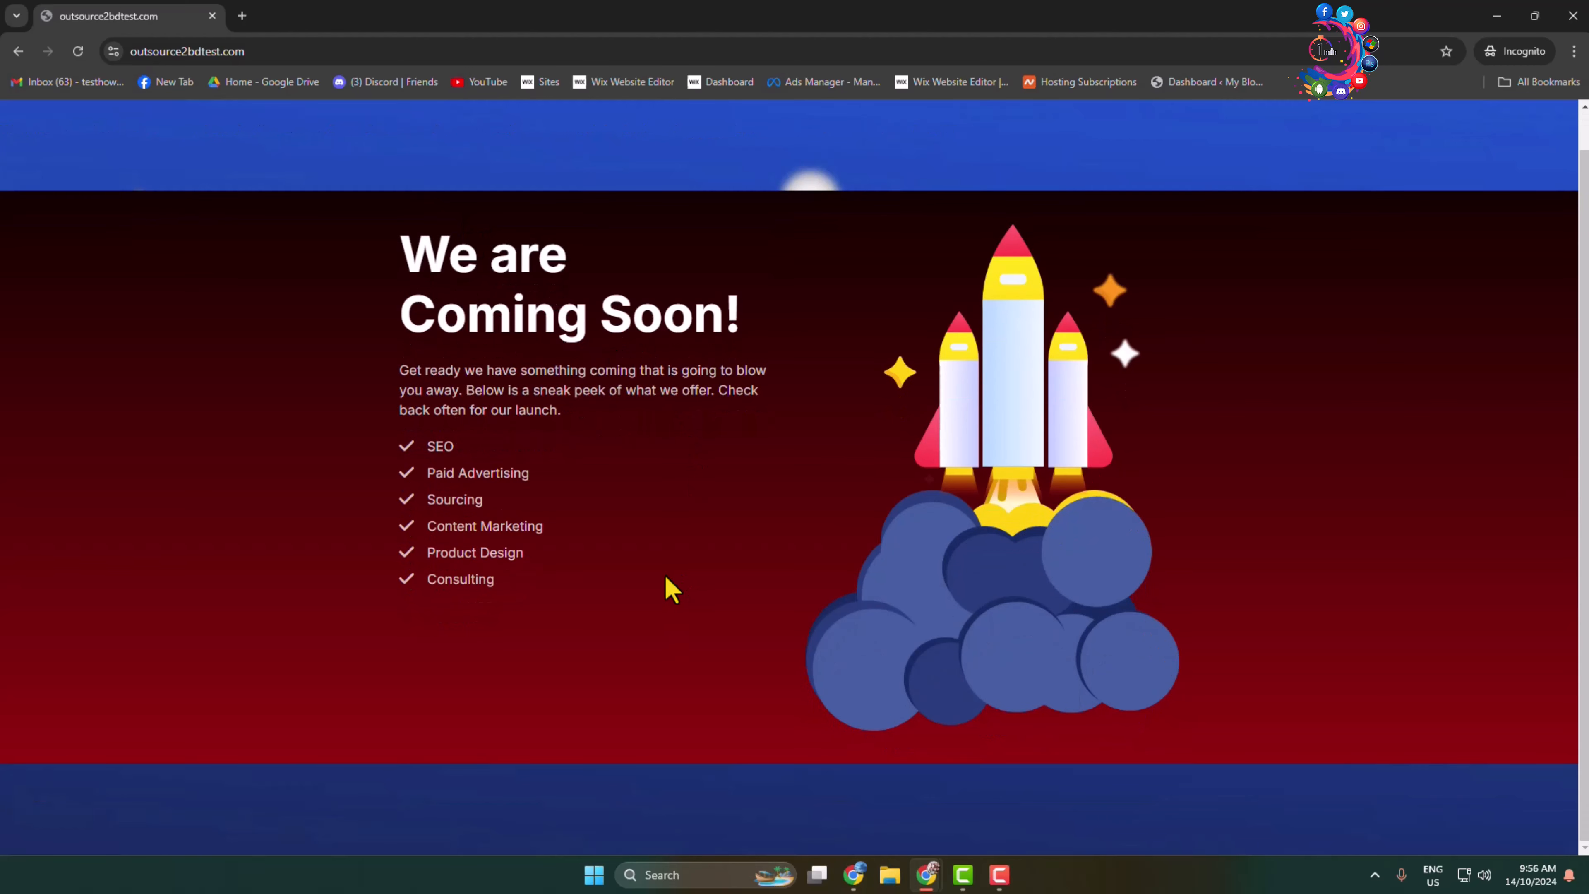
pyautogui.scroll(1, 537, 355)
pyautogui.scroll(-1, 538, 388)
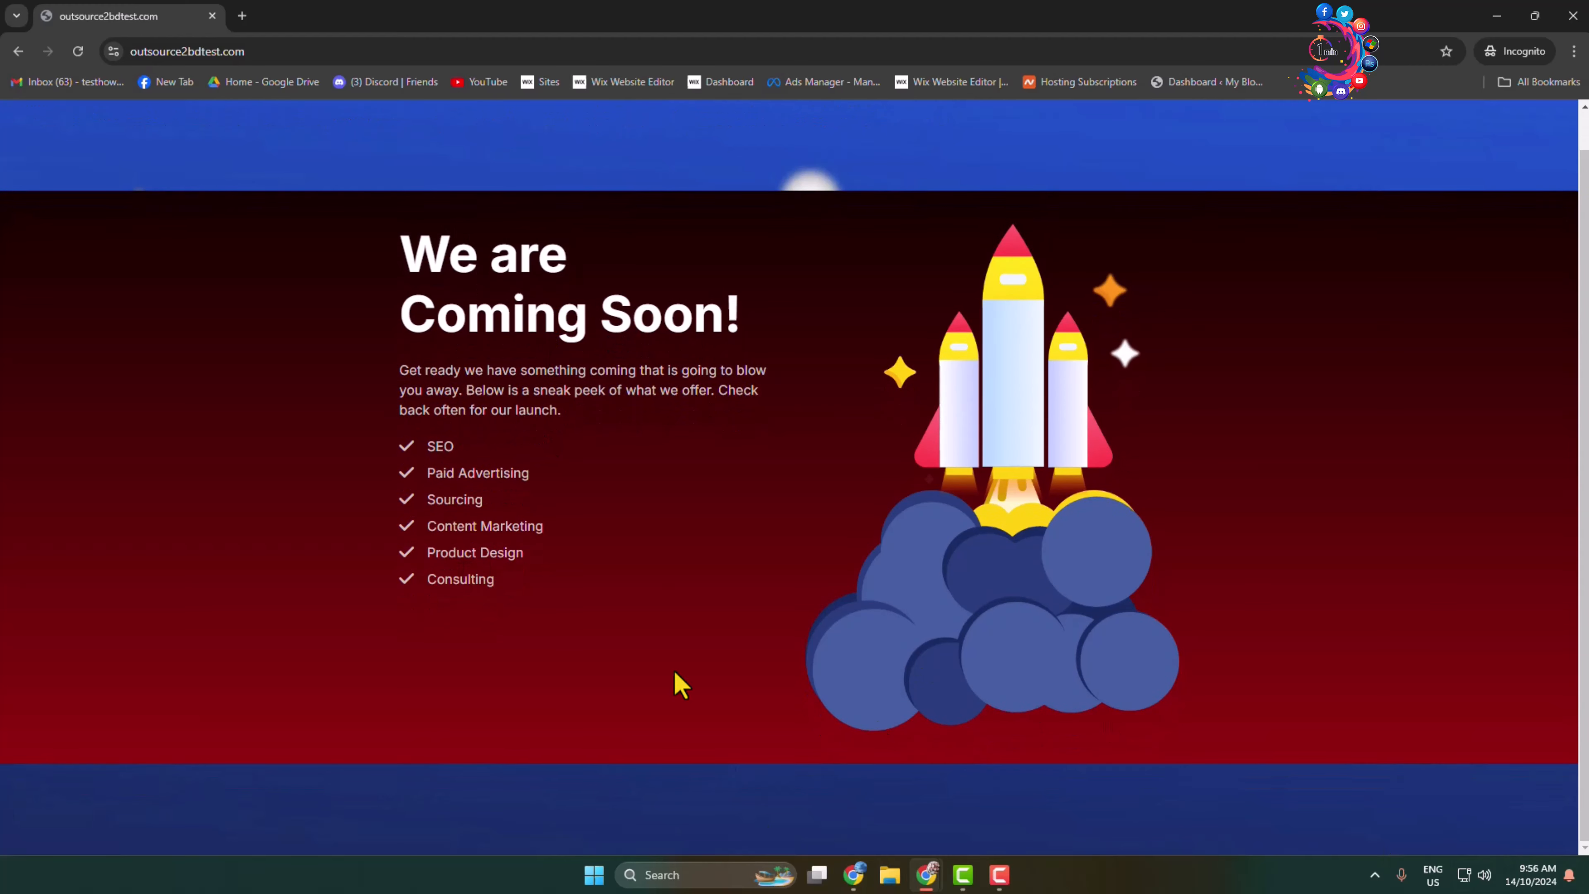